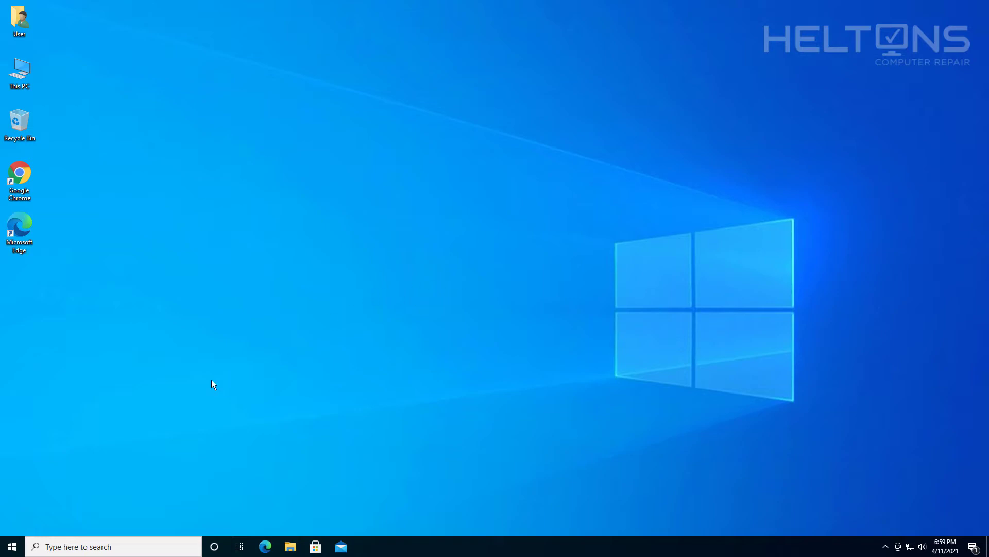
- Browse the installed apps list, then return to the desktop
left_click(13, 546)
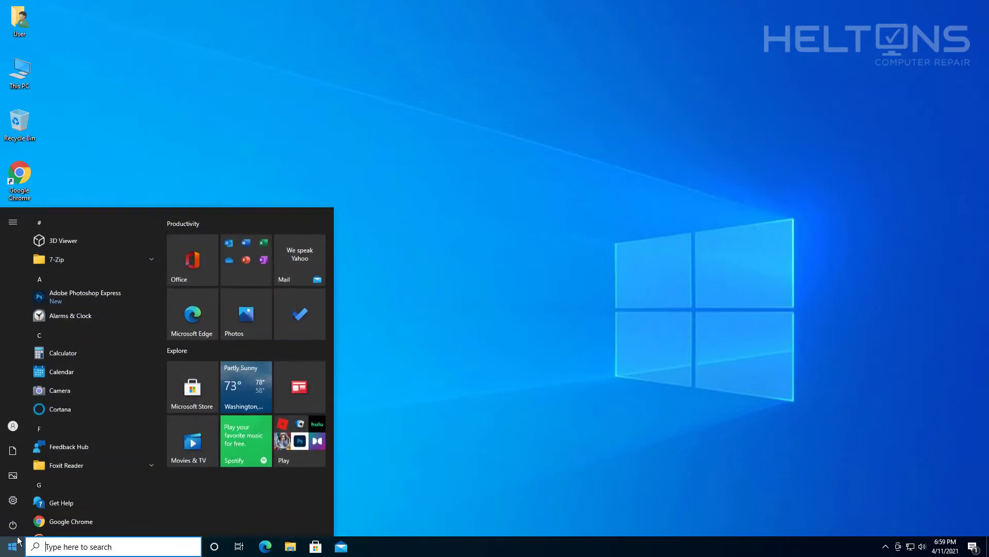
scroll(100, 387, "down", 10)
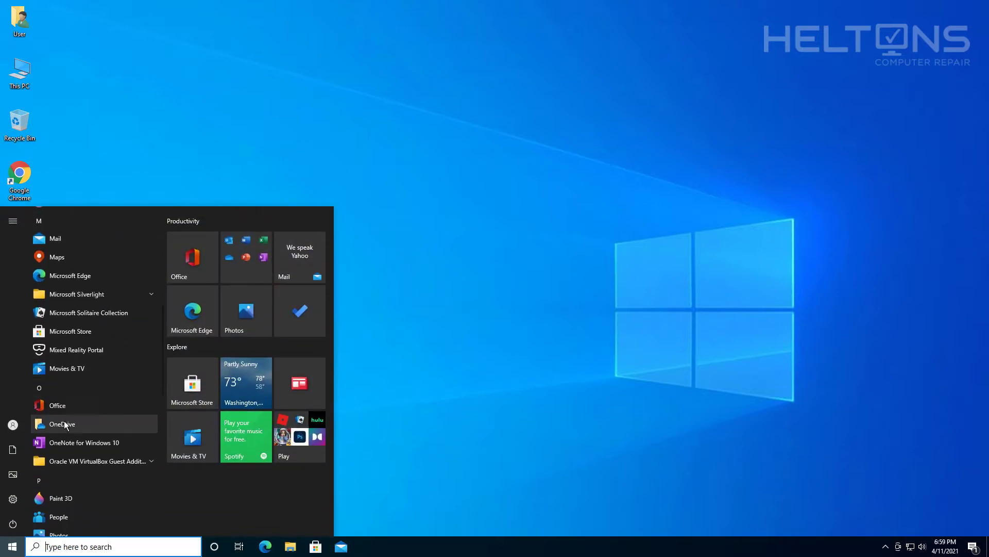
left_click(535, 293)
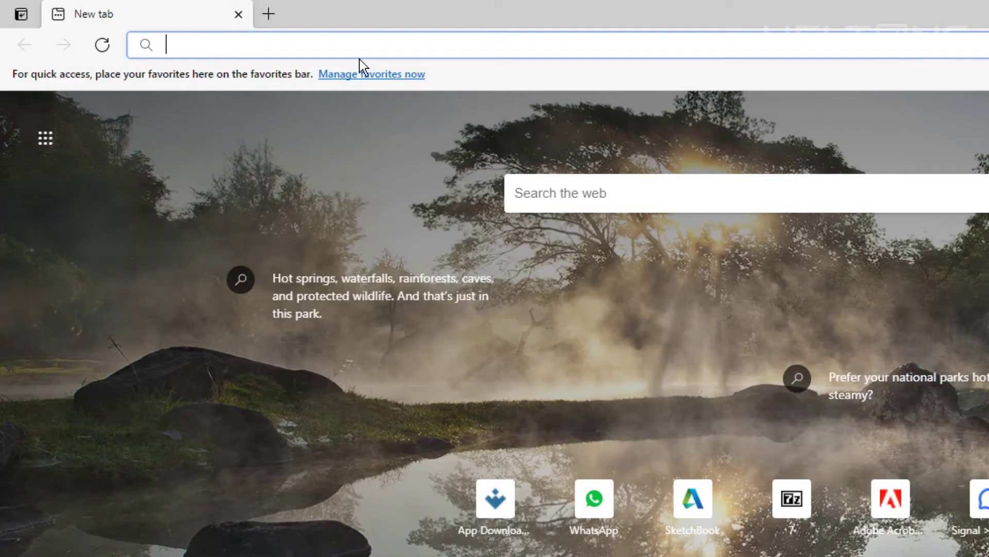
- Load msn.com in Edge and outlook.com in a second tab
type("msn.com")
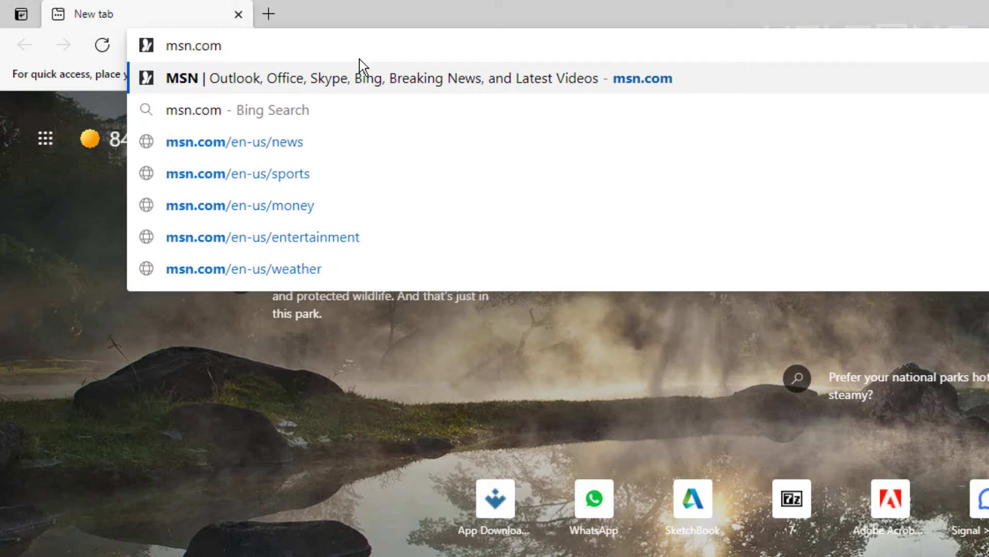
key("Return")
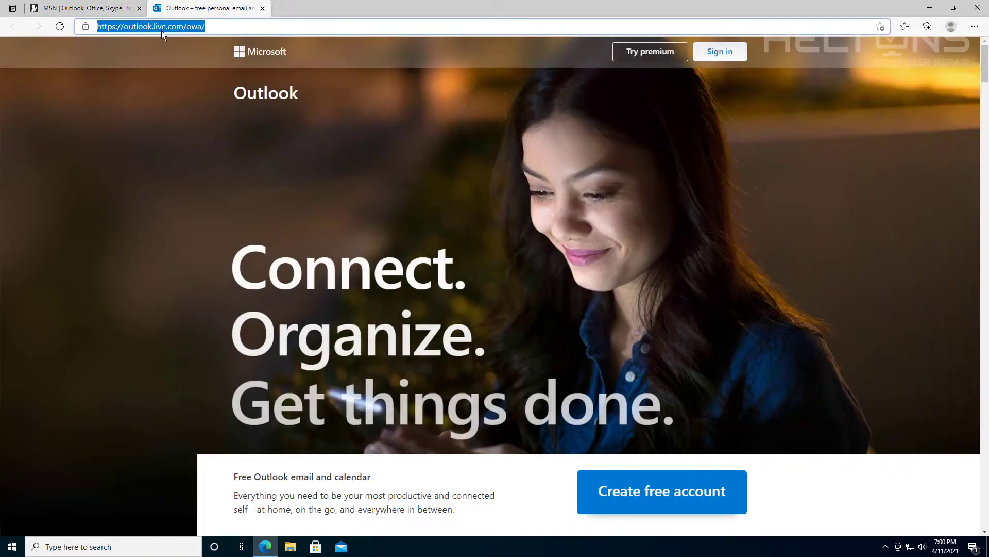
type("outlook.com")
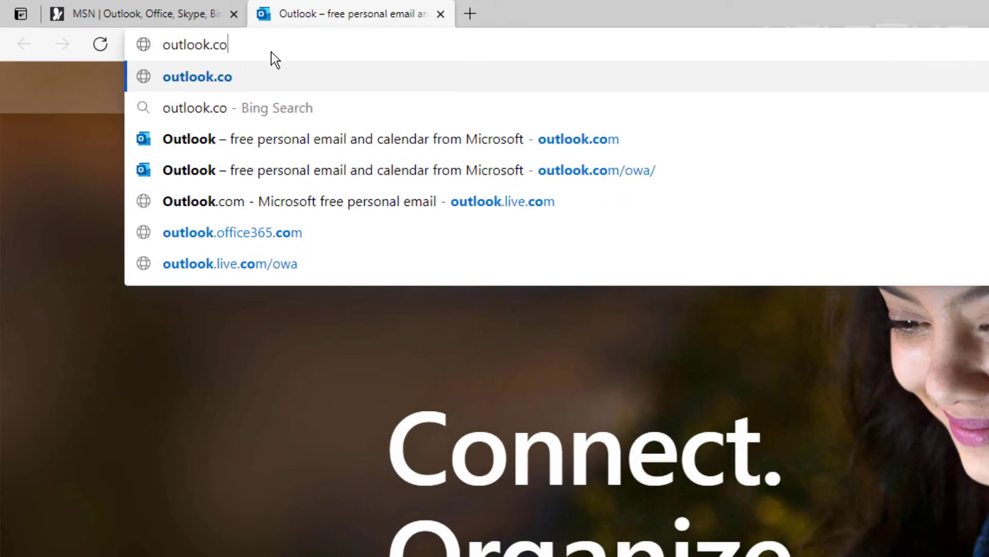
key("Return")
- Switch between the MSN and Outlook.com tabs, ending on the Outlook.com home page
left_click(147, 15)
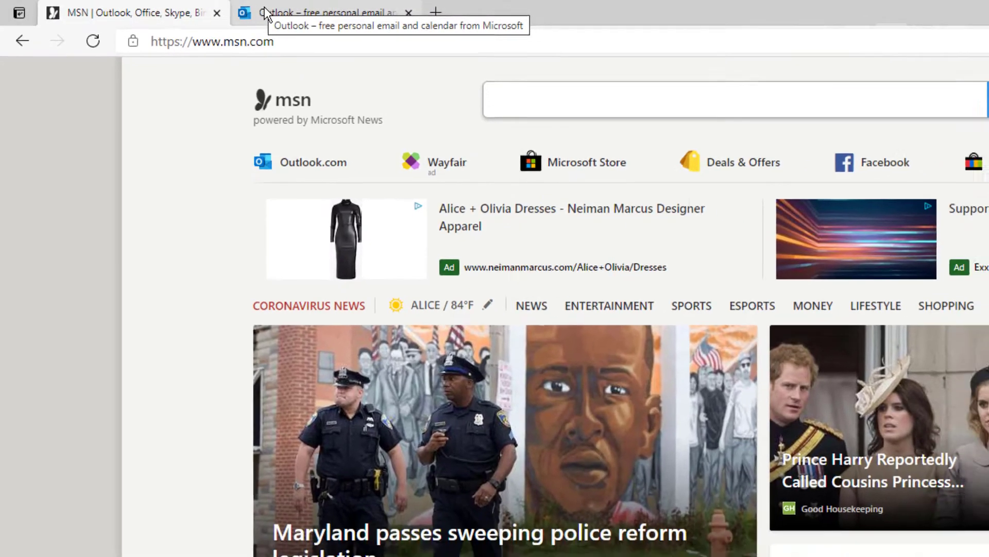
left_click(263, 9)
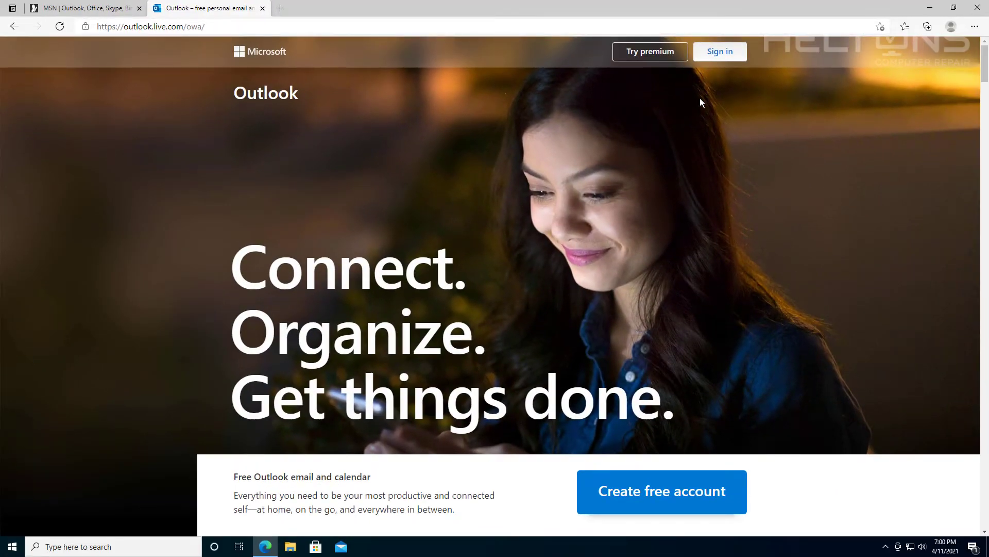
scroll(617, 330, "down", 4)
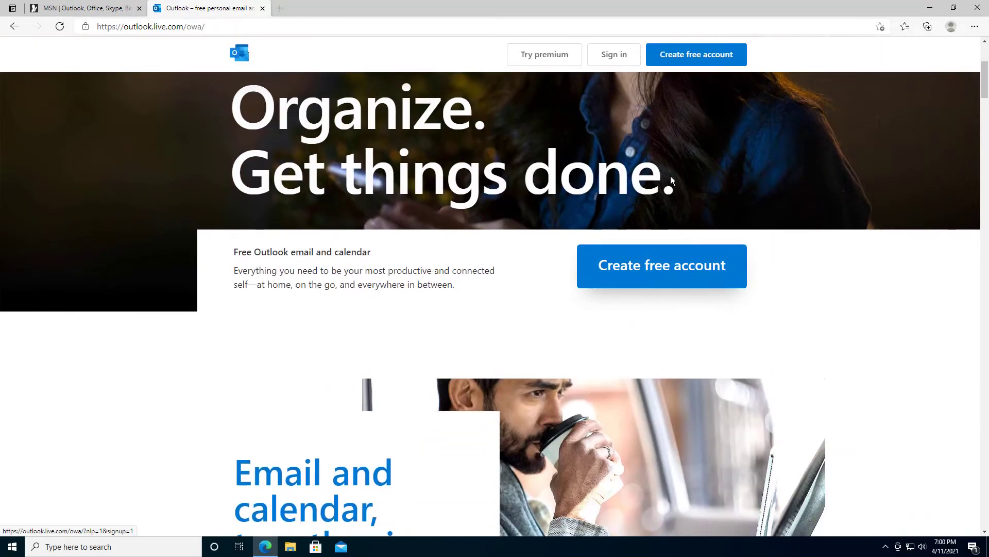
scroll(669, 166, "up", 4)
- Start creating a new Microsoft account, keeping outlook.com as the email domain
left_click(715, 50)
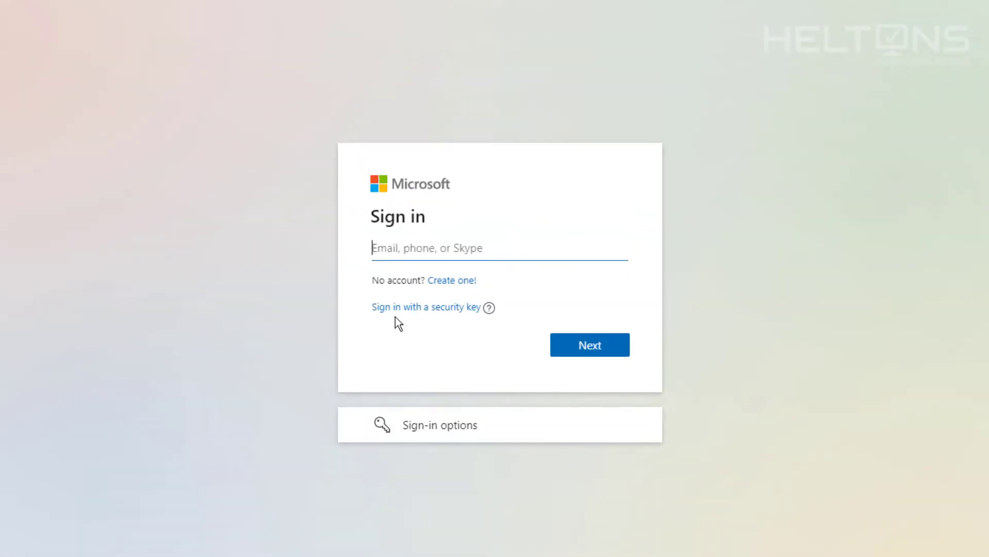
left_click(449, 283)
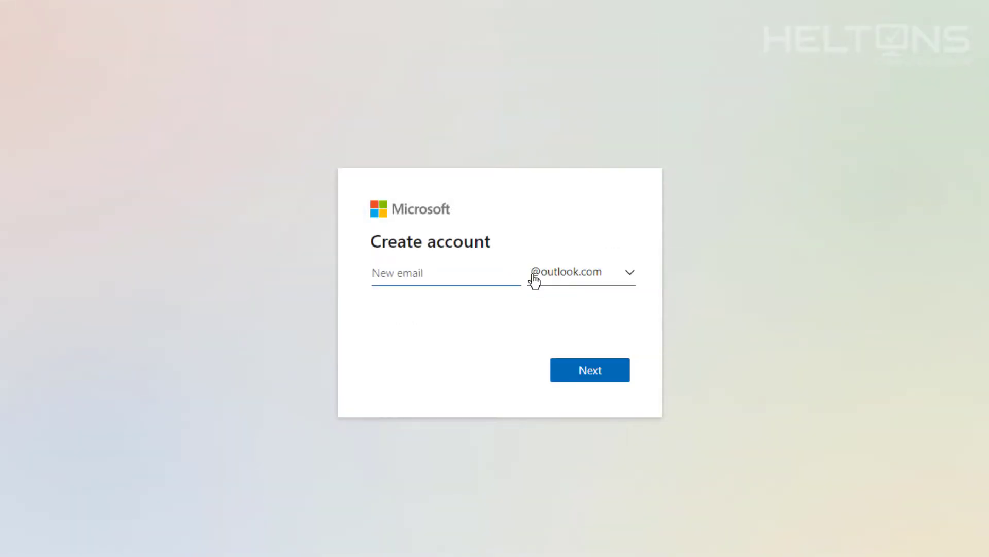
left_click(564, 279)
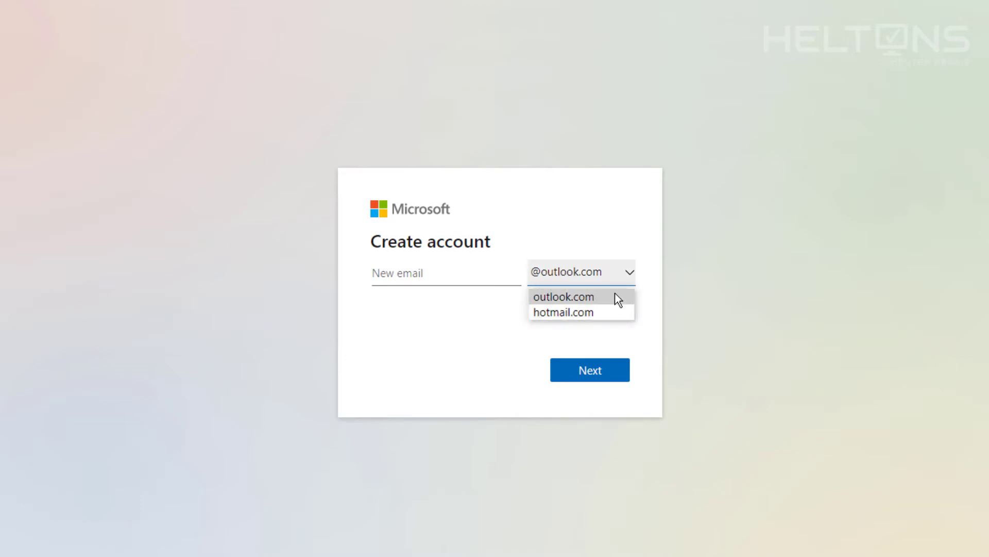
left_click(610, 330)
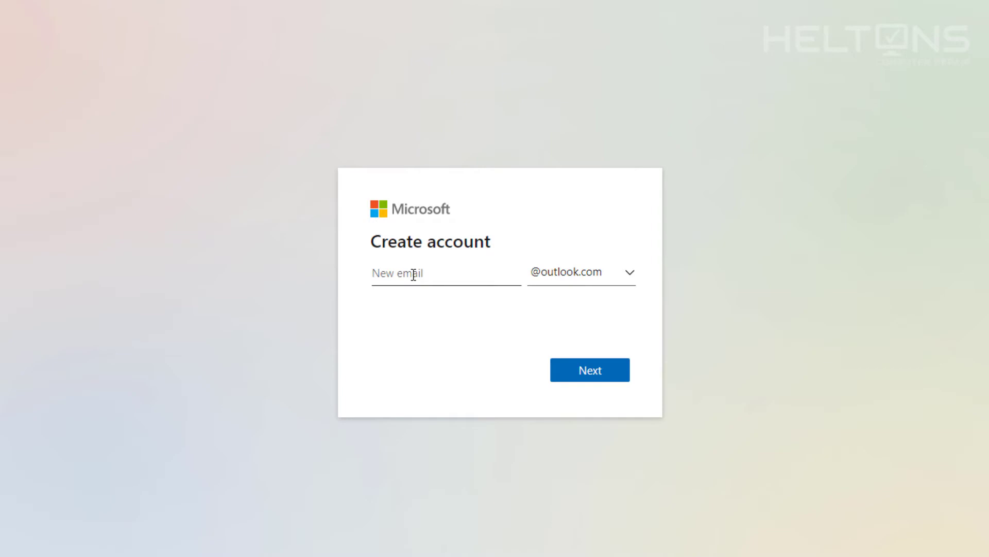
- Type the new email username, then add an HCR prefix and capitalise its initials
left_click(413, 274)
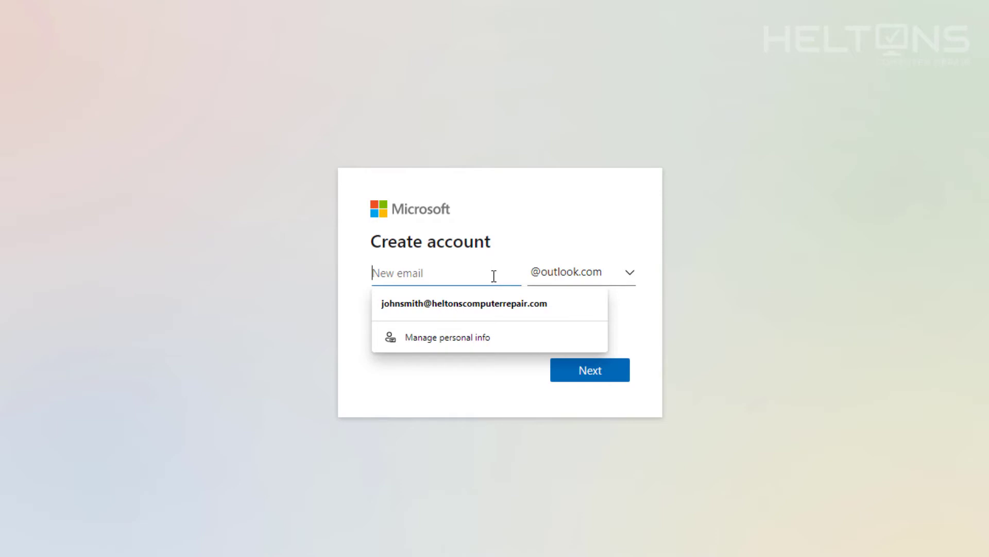
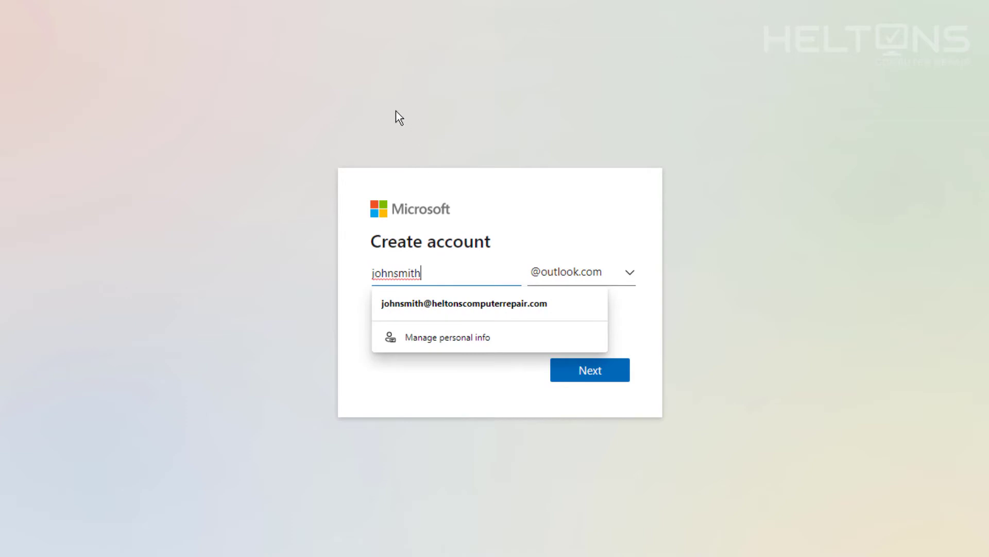
key("Left")
key("Left")
key("Left")
key("Left")
key("Left")
key("Left")
key("Left")
key("Left")
key("Left")
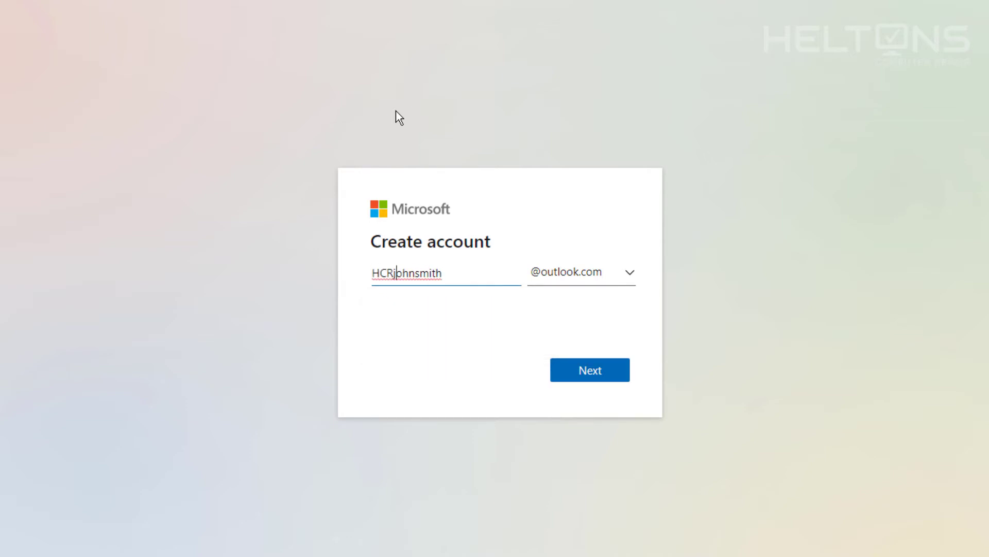
key("Delete")
key("Right")
key("Right")
- Remove the HCR prefix and check whether the shorter username is available
key("ctrl+a")
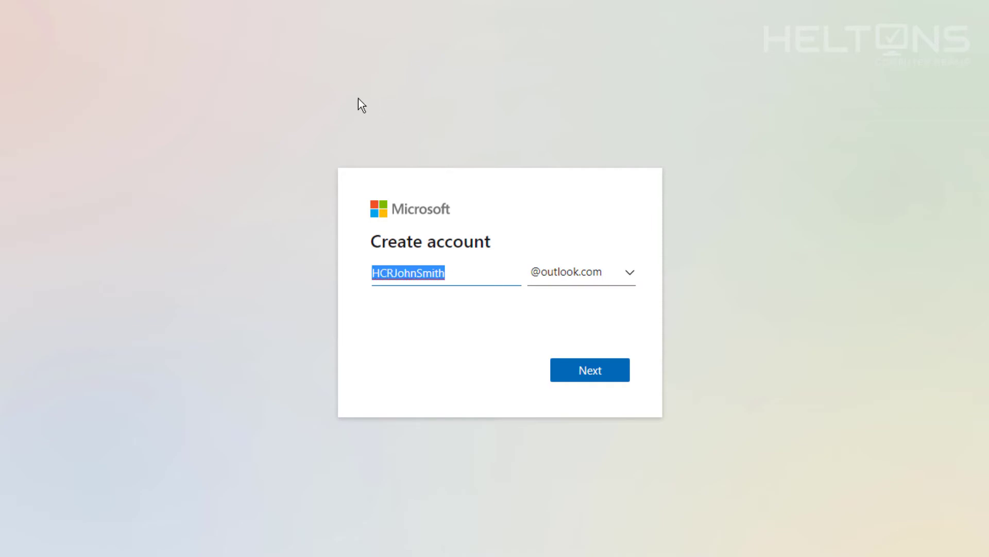
left_click(479, 303)
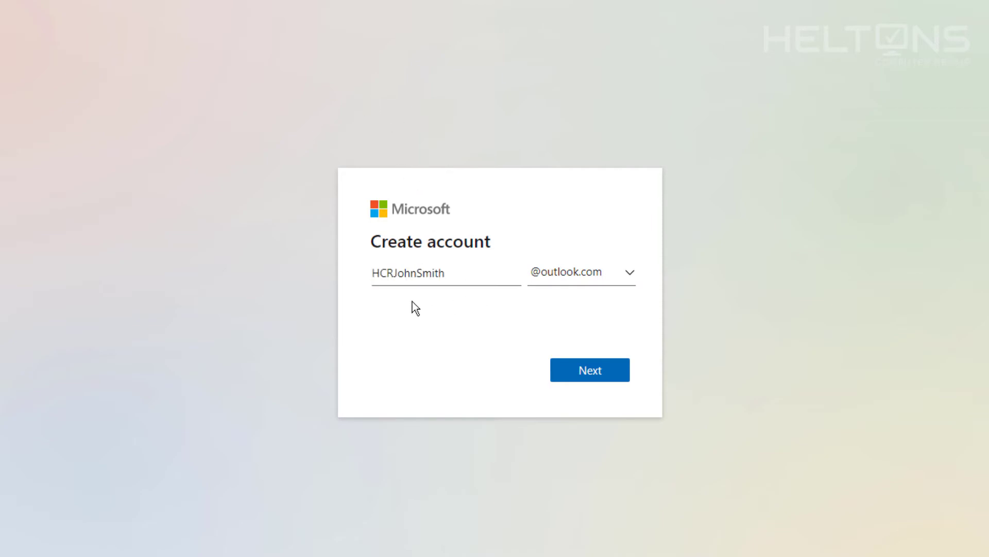
left_click_drag(455, 270, 364, 270)
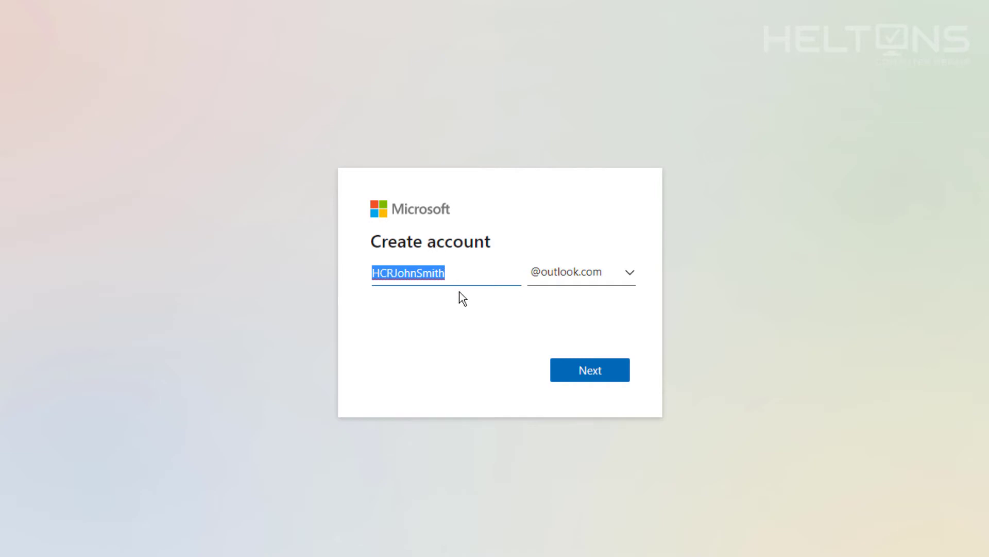
left_click_drag(394, 273, 314, 284)
key("BackSpace")
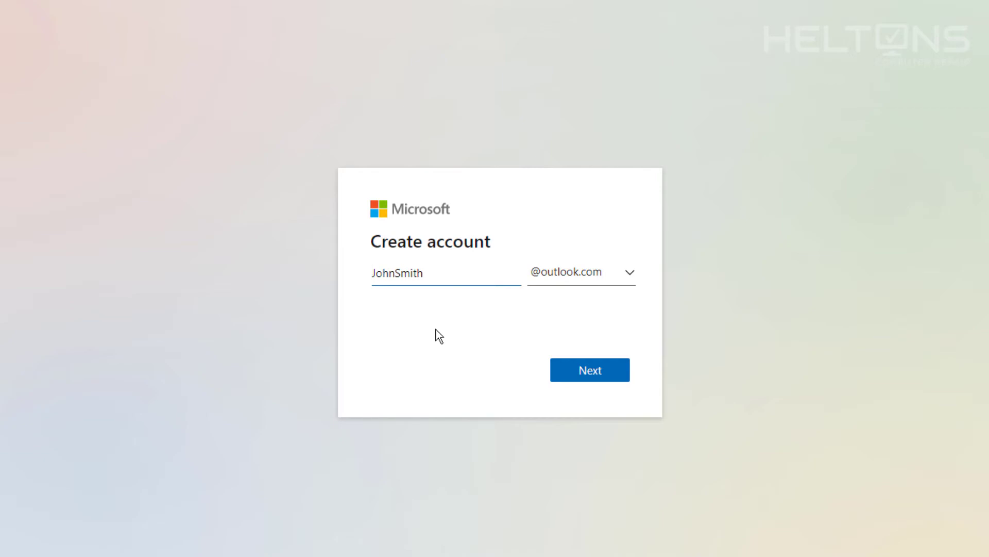
left_click(592, 371)
- Try the username on hotmail.com, then restore the HCR prefix and switch back to outlook.com
left_click(565, 309)
left_click(572, 343)
left_click(579, 371)
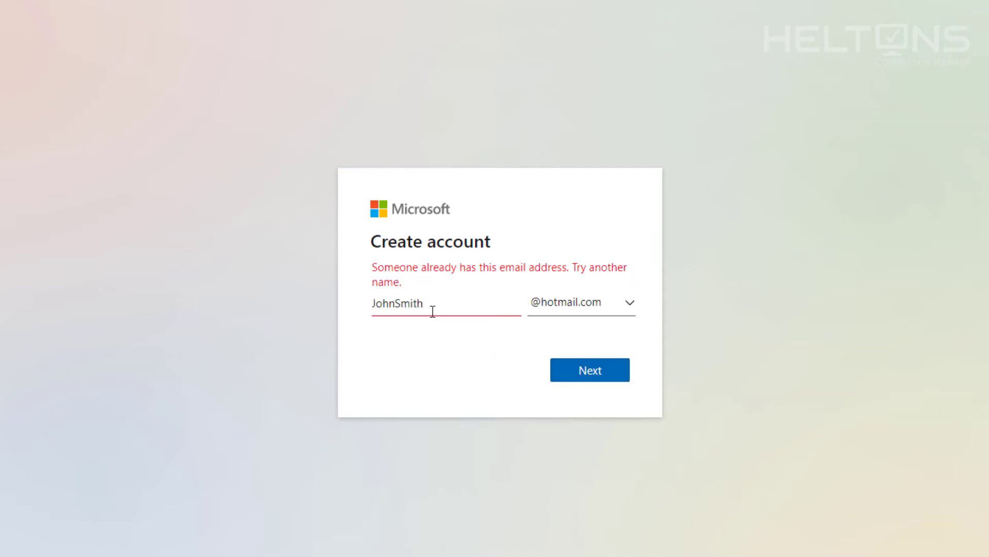
double_click(430, 305)
key("Home")
type("HCR")
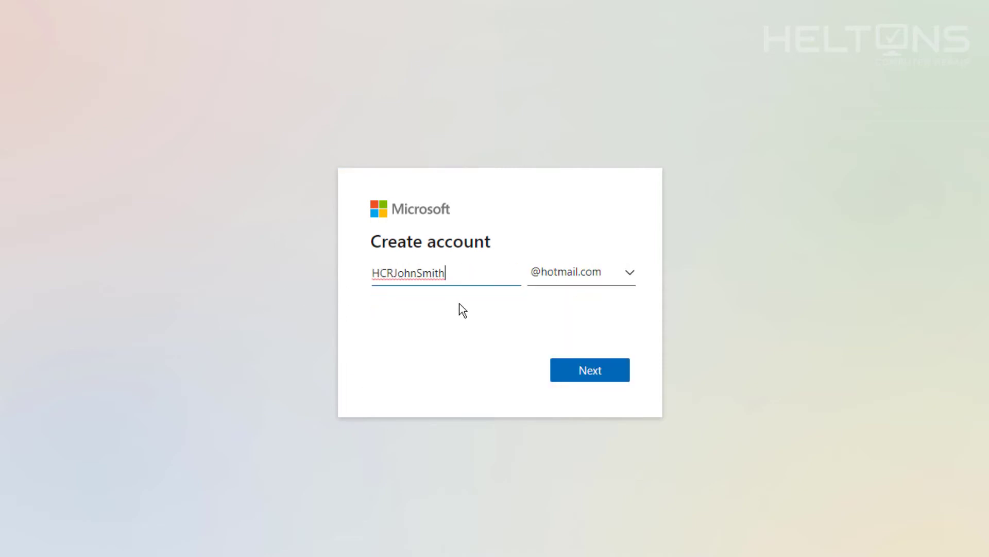
left_click(563, 278)
left_click(569, 299)
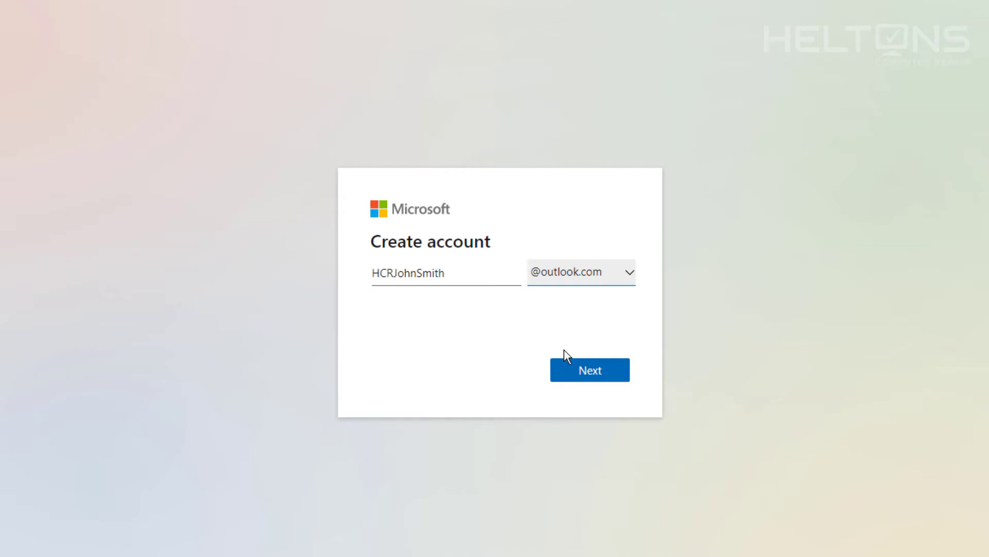
- Submit the address, set the account password, and opt out of Microsoft marketing offers
left_click(585, 378)
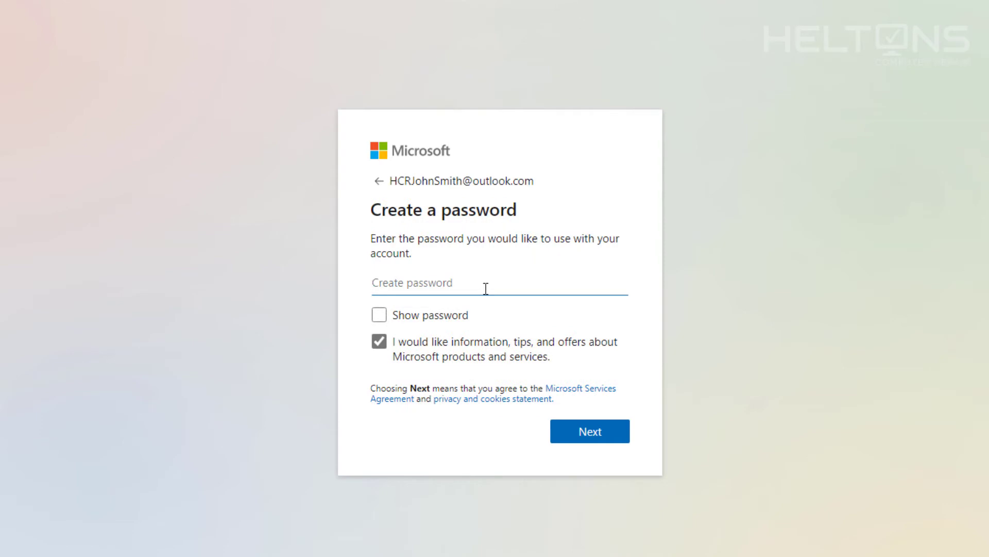
type("•")
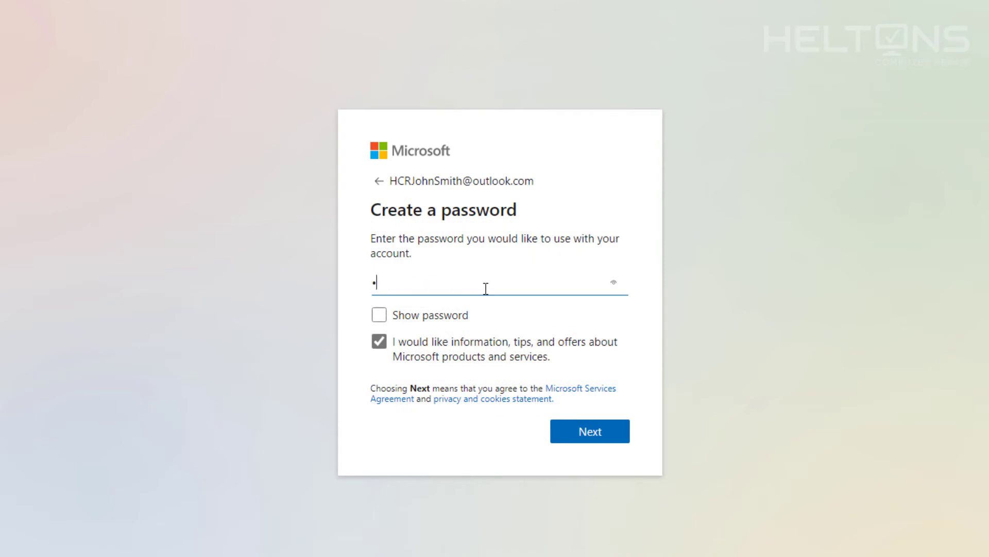
type("••••••••••")
left_click(381, 342)
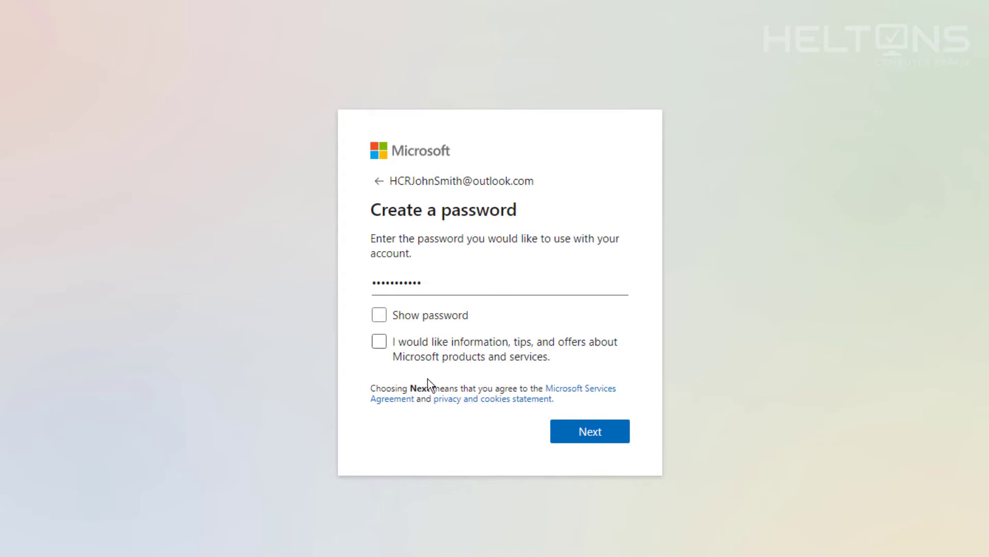
left_click(593, 438)
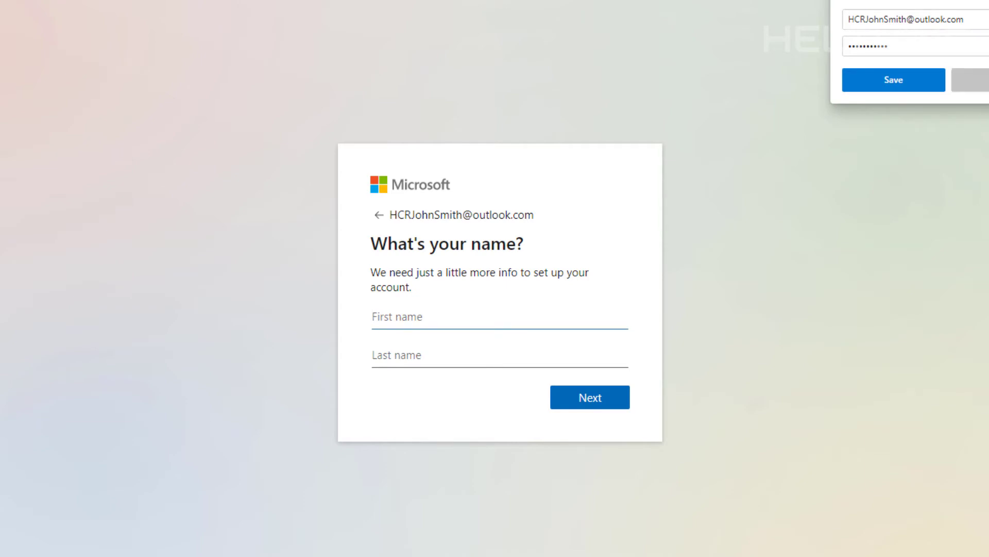
- Dismiss the save-password prompt and enter the account holder's first and last name
left_click(970, 80)
left_click(503, 317)
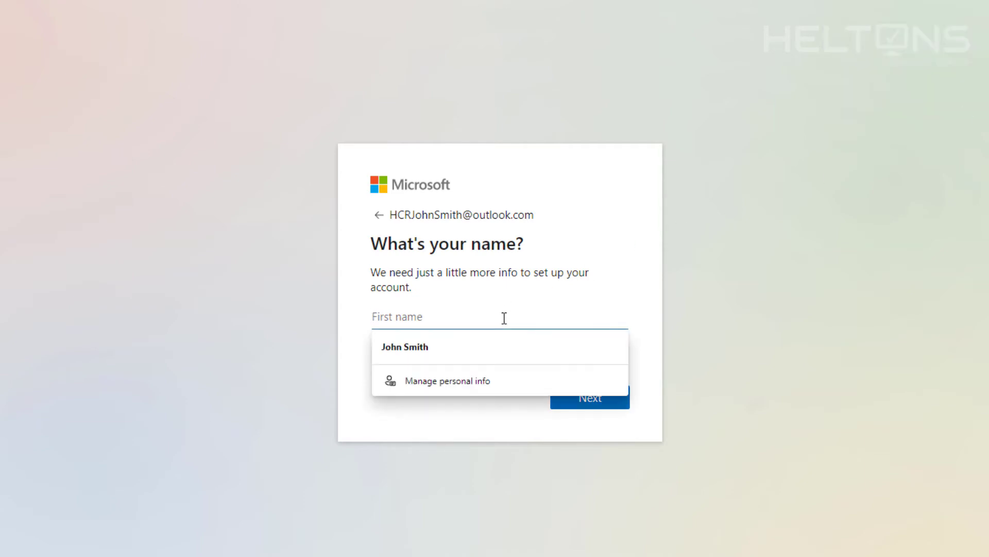
type("John")
key("Tab")
type("Sm")
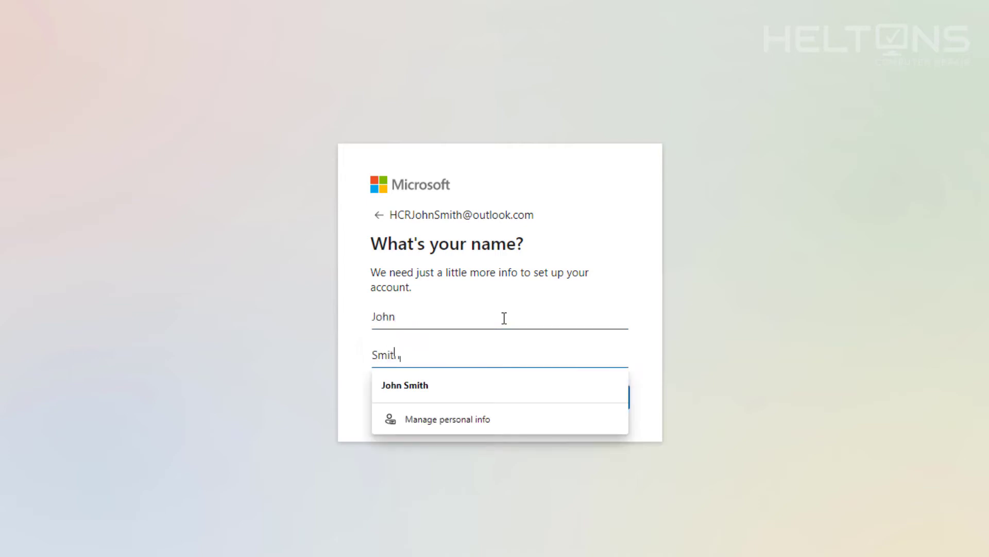
left_click(609, 254)
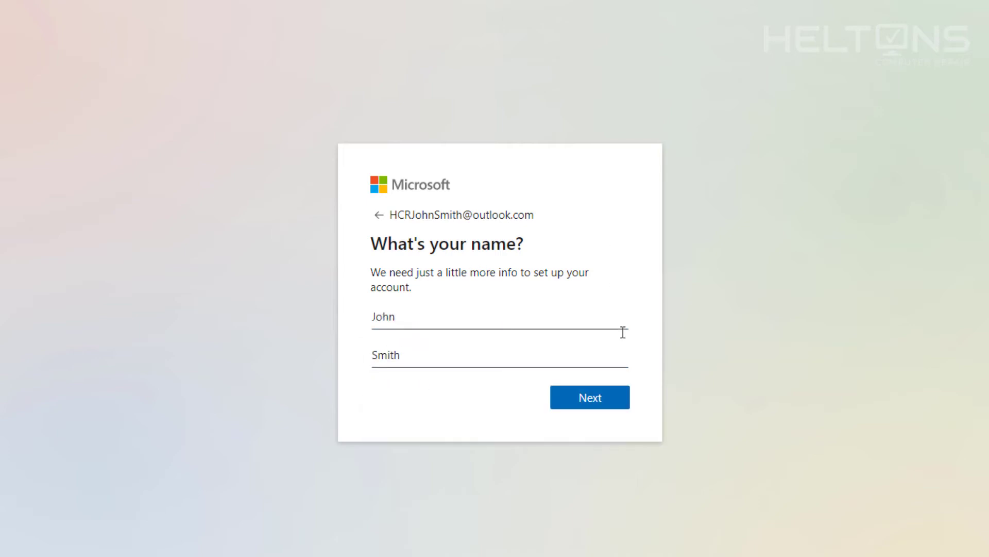
- Submit the name, keep United States as the country, and submit the birthdate
left_click(617, 410)
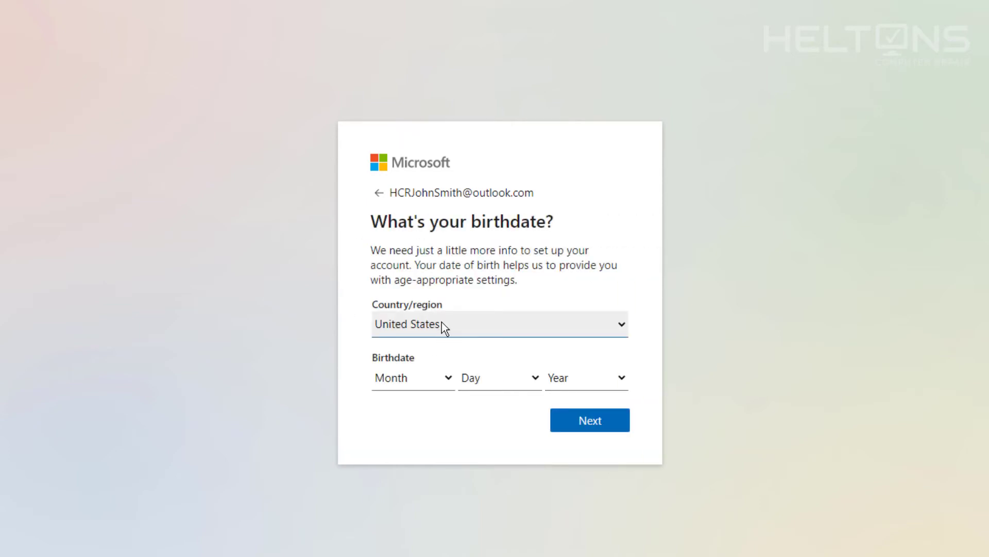
left_click(441, 324)
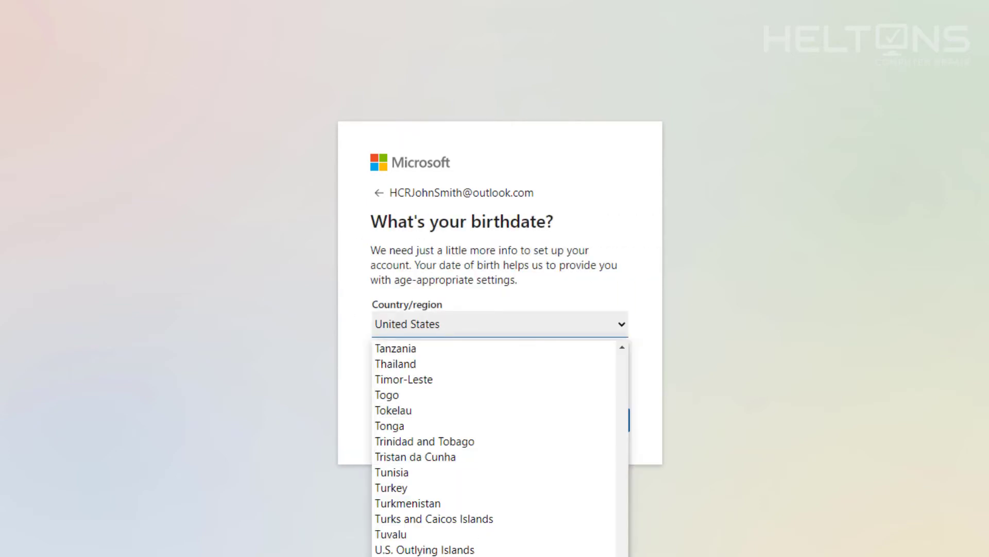
key("Escape")
left_click(433, 384)
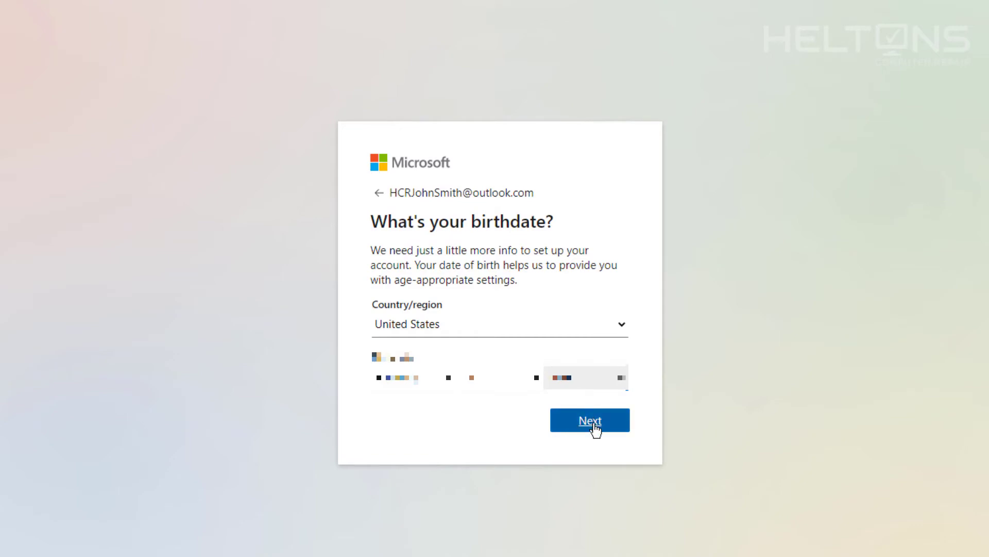
left_click(593, 425)
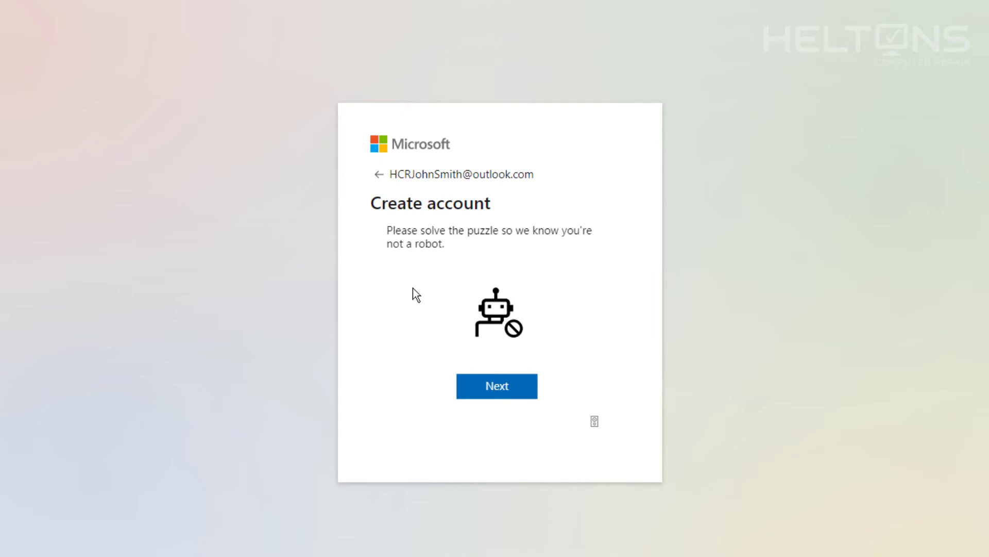
- Rotate the puzzle animal upright with three turns and submit the robot check
left_click(498, 386)
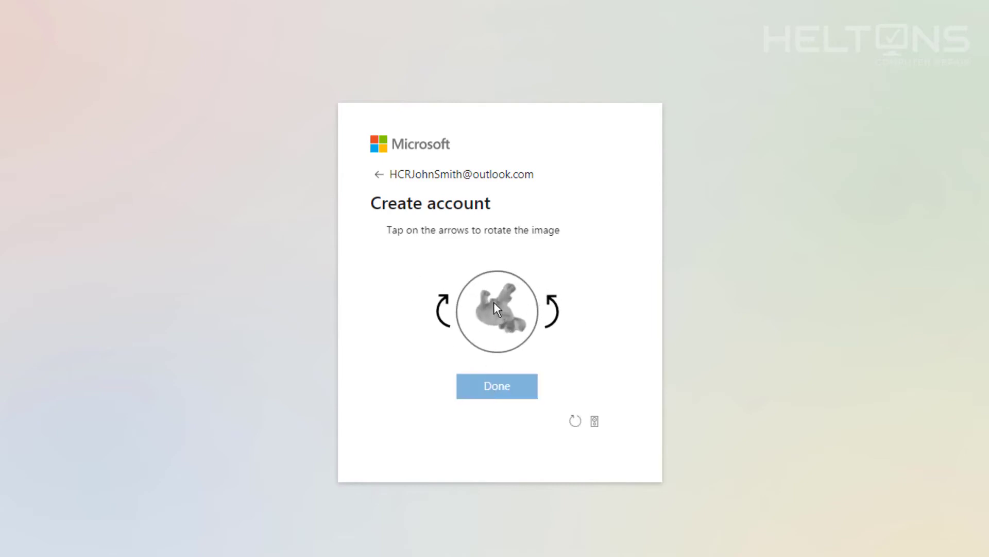
left_click(445, 305)
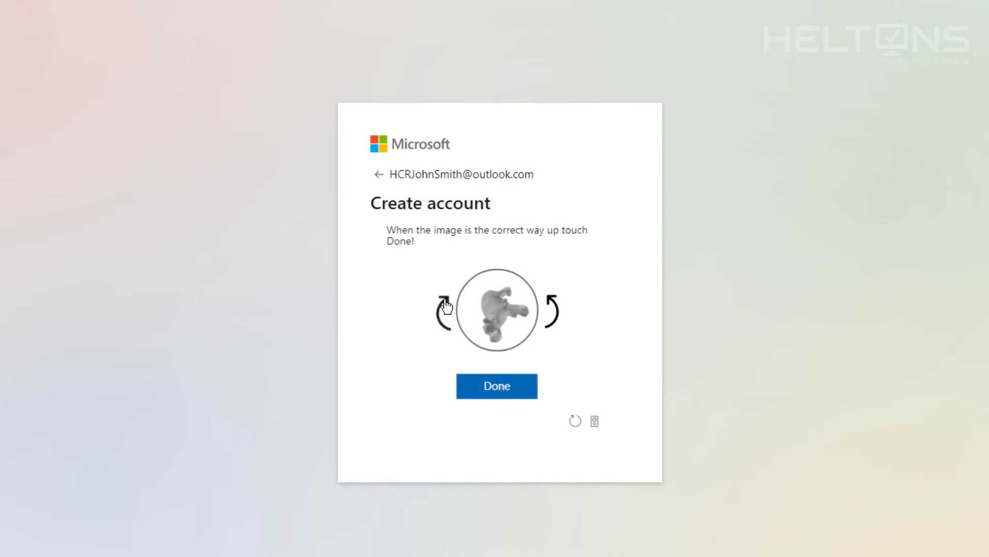
left_click(445, 305)
left_click(446, 307)
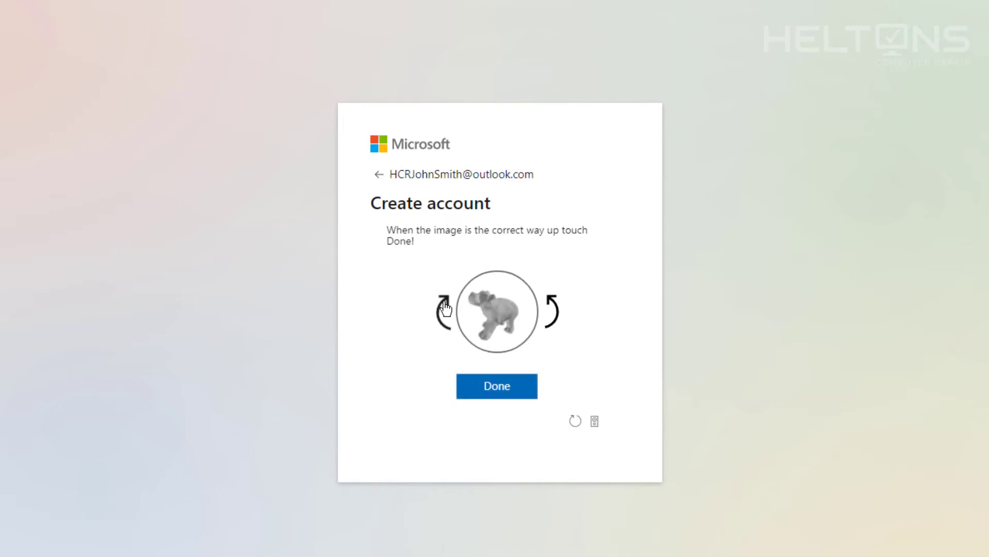
left_click(516, 391)
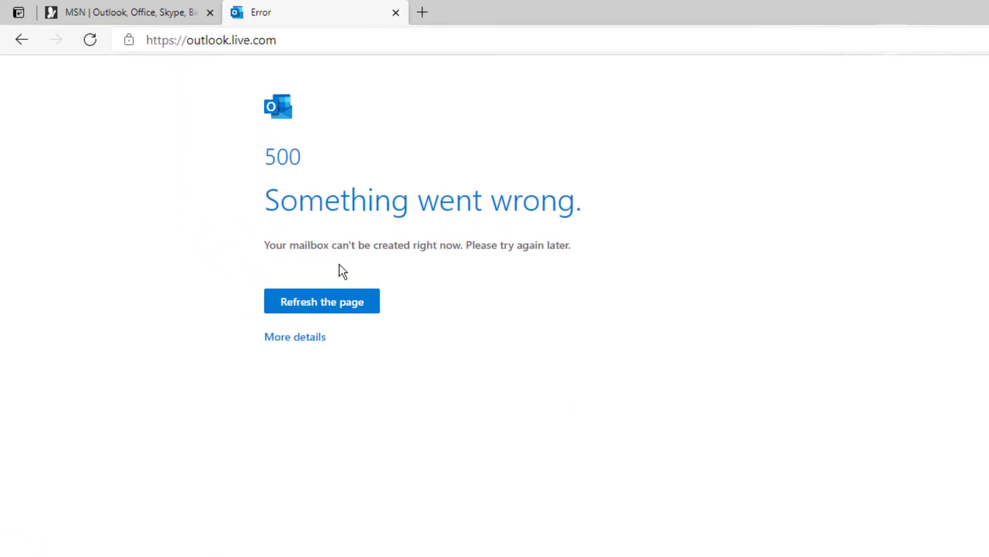
- Reload the page after the 500 mailbox error so the inbox loads
left_click(328, 305)
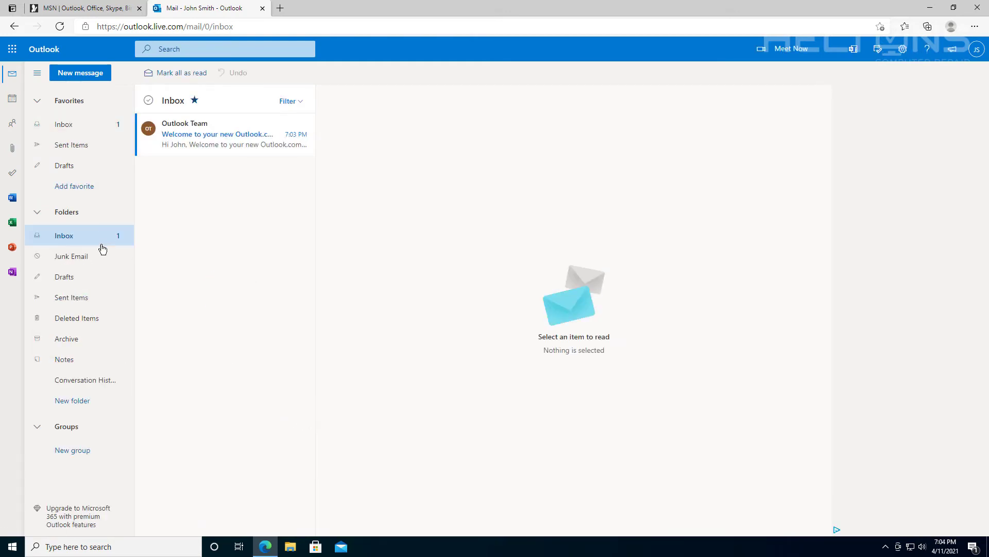
- Read through the Outlook Team welcome email, glance at Calendar, then return to the inbox
left_click(209, 146)
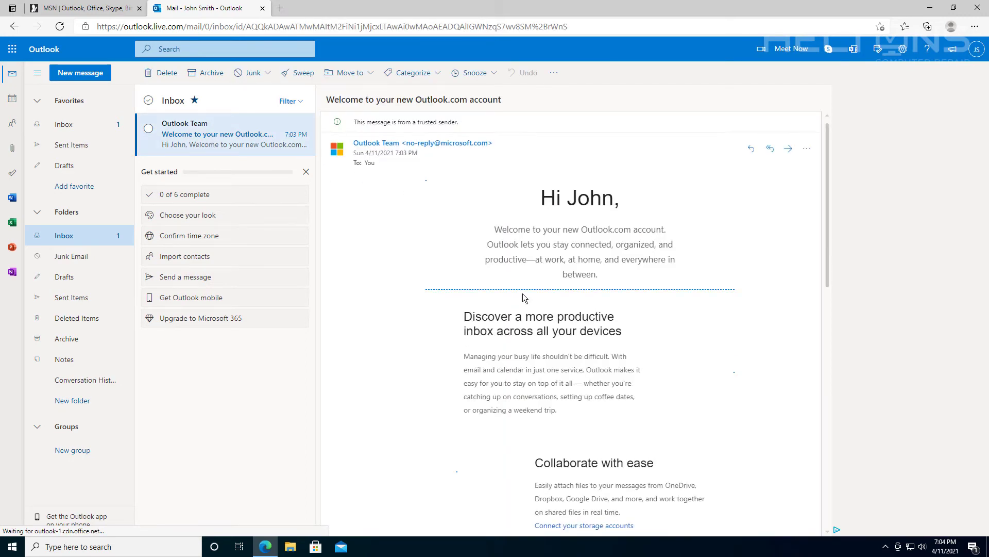
scroll(524, 298, "down", 15)
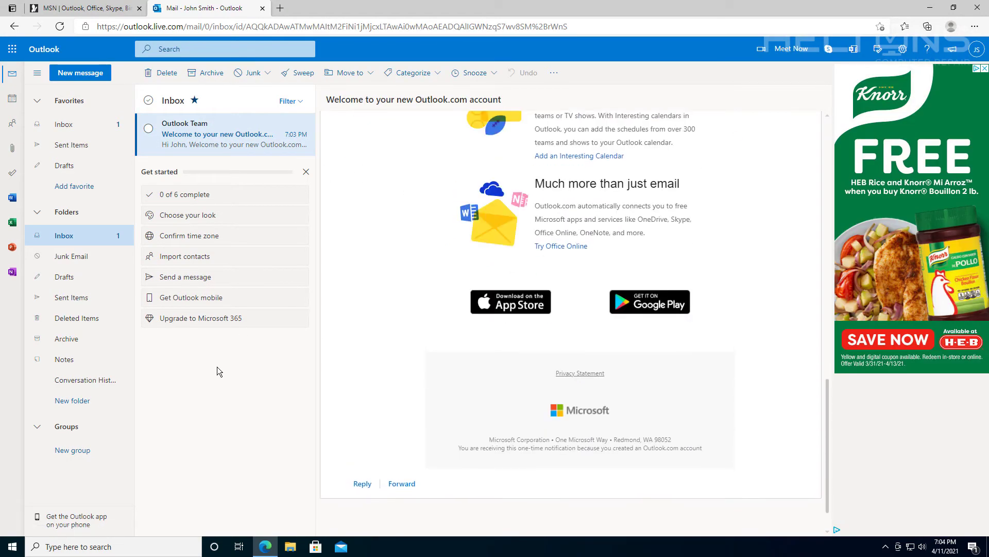
scroll(383, 357, "up", 15)
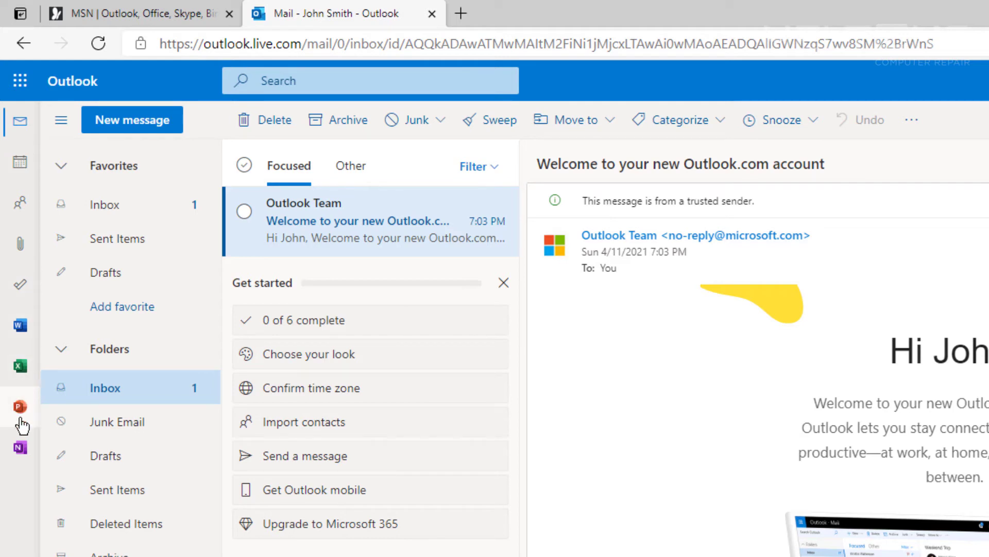
left_click(6, 168)
left_click(22, 49)
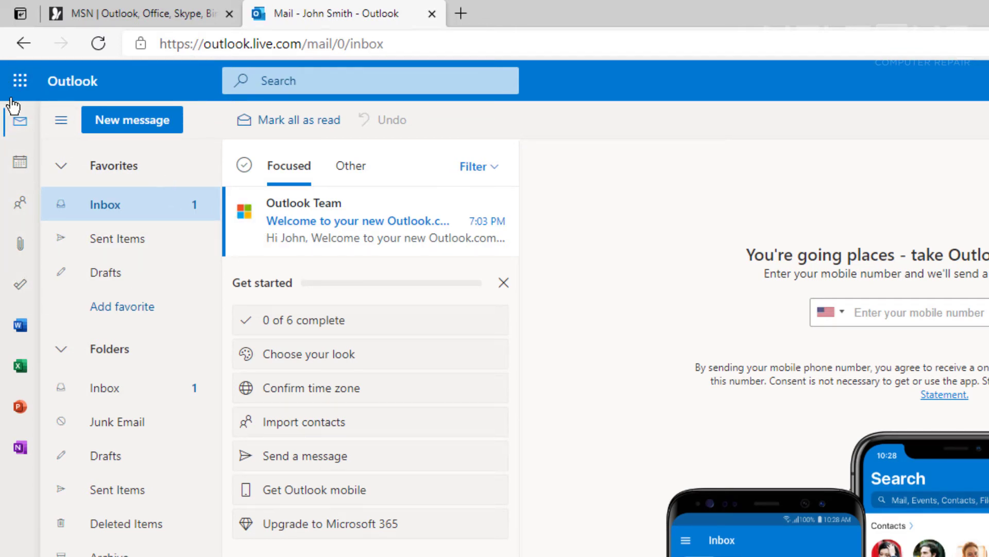
- Browse the full Microsoft 365 app list, then go back to the short launcher list
left_click(20, 81)
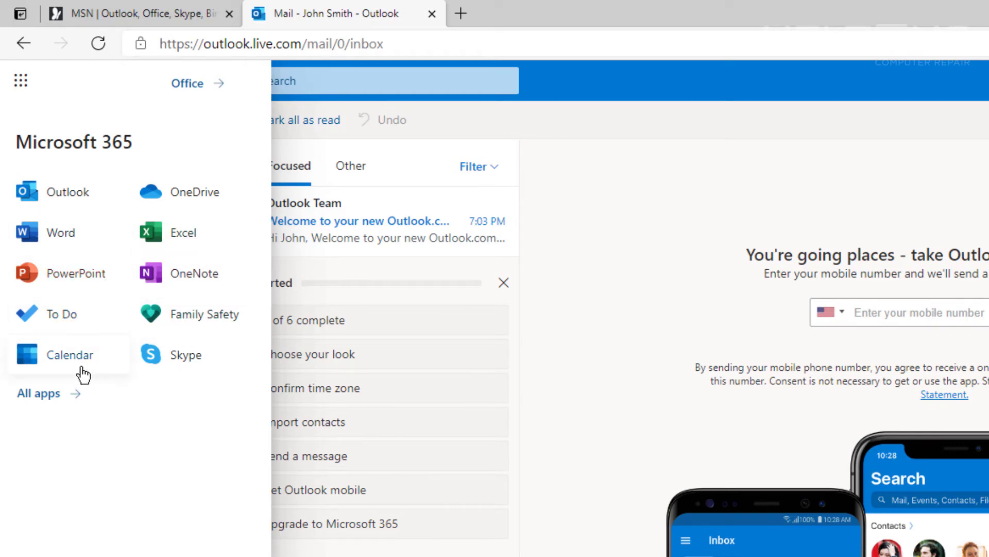
left_click(39, 407)
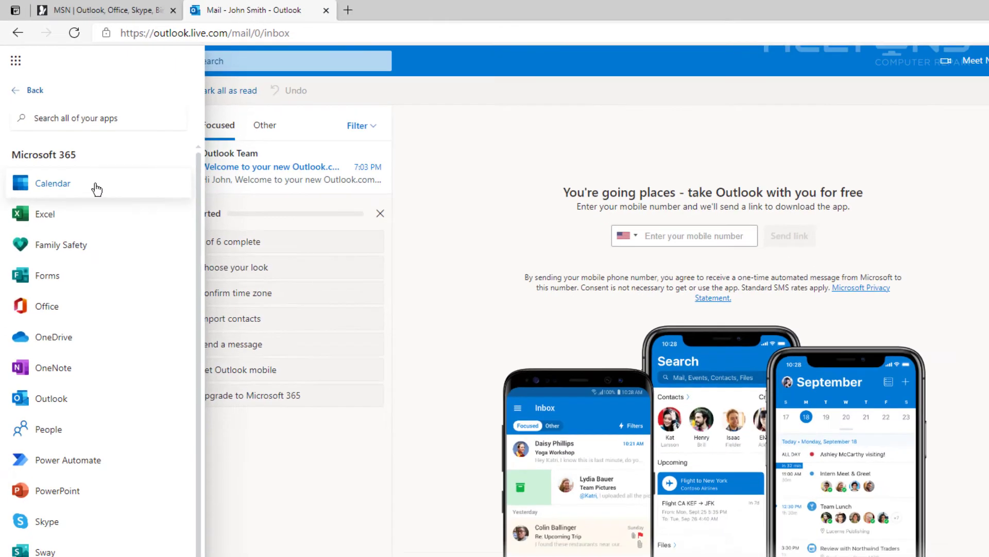
scroll(92, 206, "down", 3)
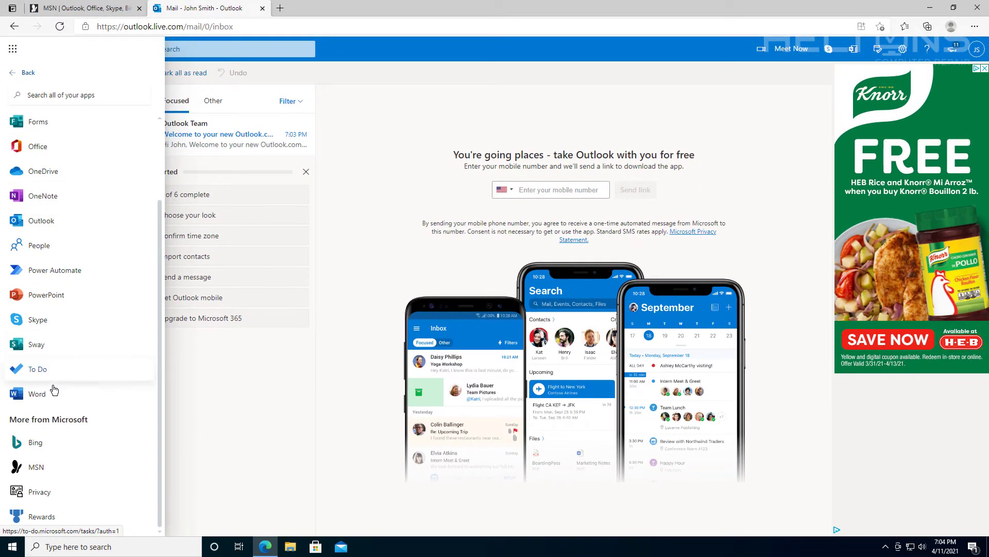
scroll(53, 389, "up", 3)
left_click(21, 76)
- Open Office in a new tab and dismiss the Go premium offer and launcher tip
left_click(111, 53)
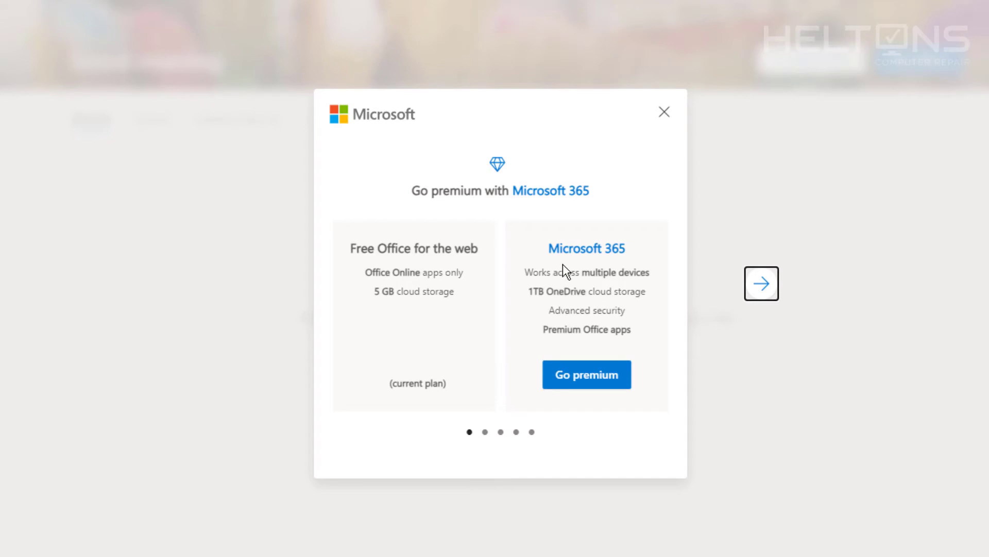
left_click(664, 113)
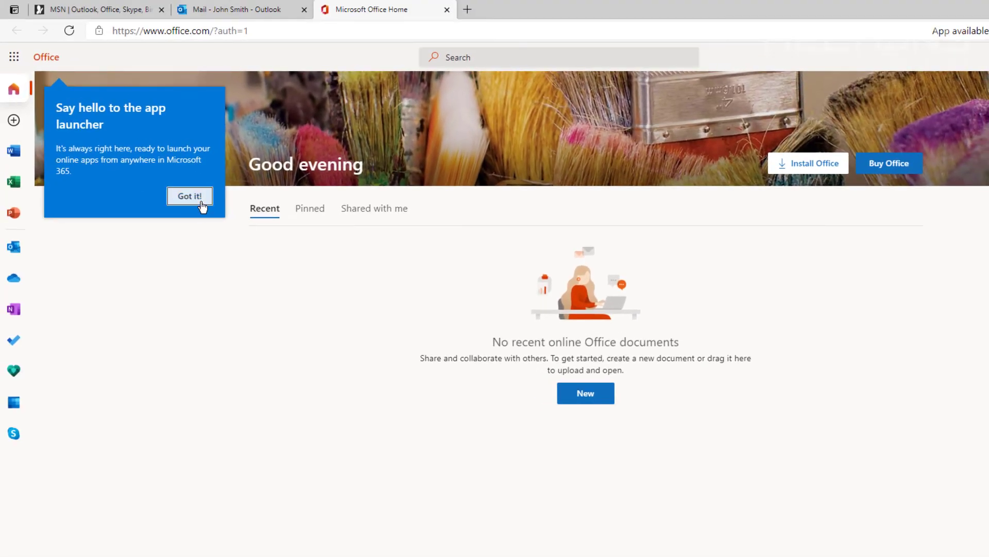
left_click(191, 197)
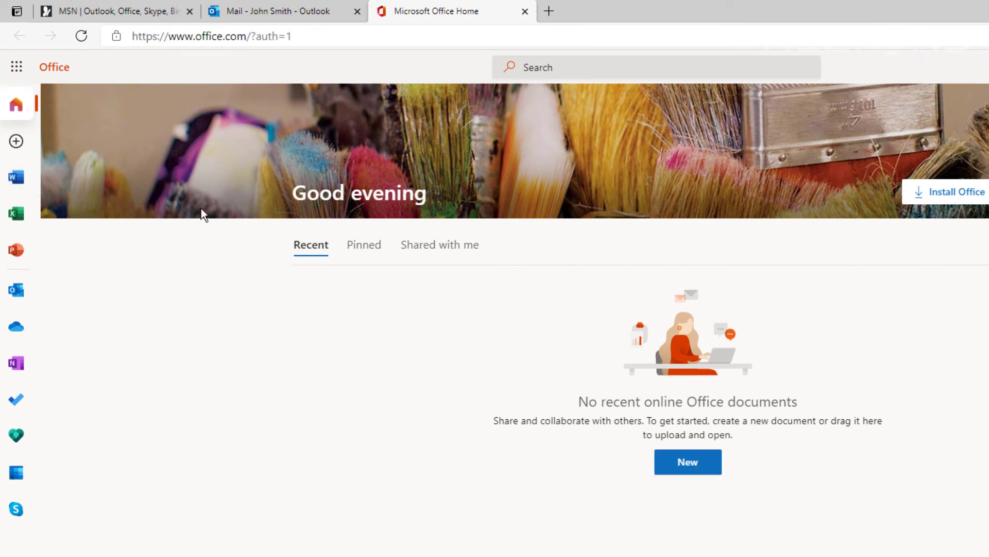
- Step through the Word, Excel and PowerPoint start pages and show all presentation themes
left_click(19, 187)
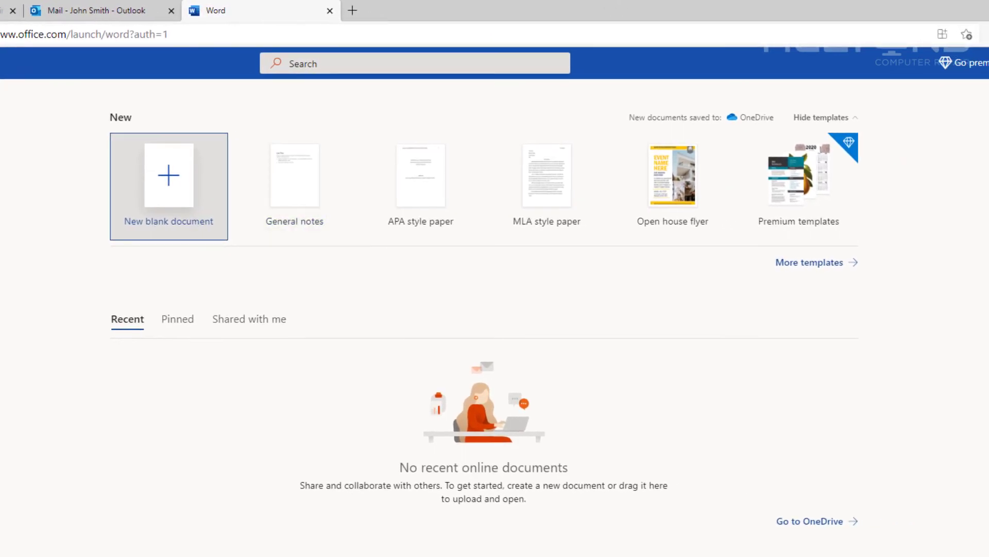
left_click(15, 201)
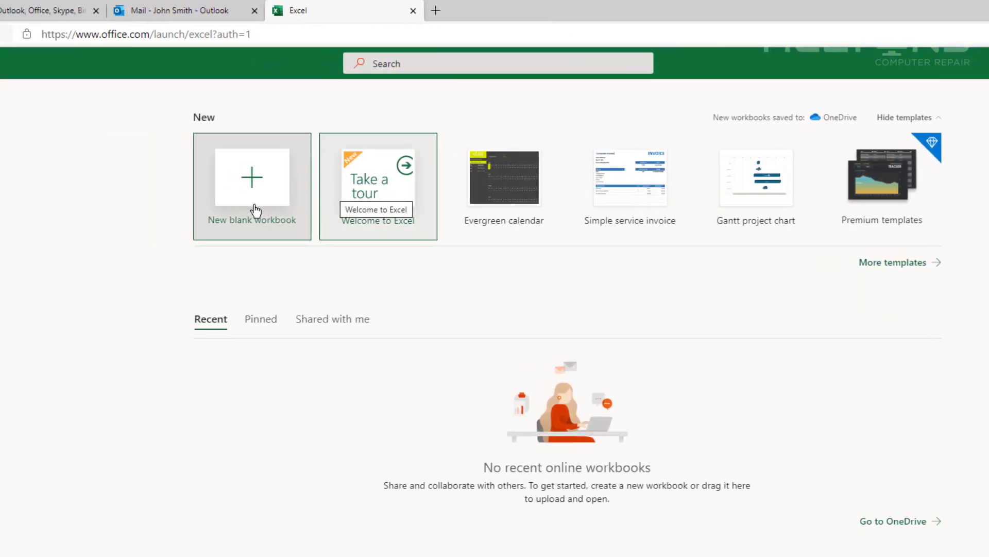
left_click(16, 237)
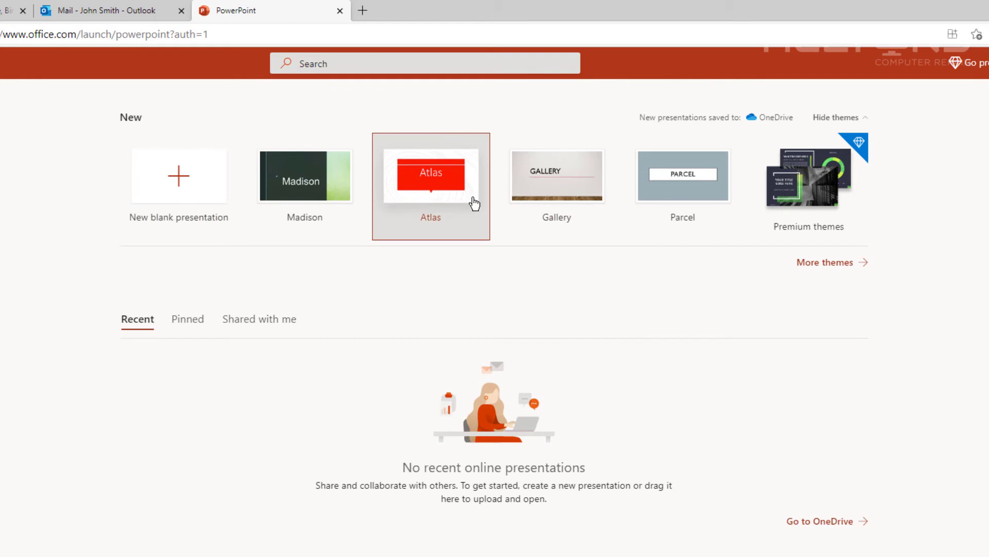
left_click(800, 266)
scroll(675, 287, "down", 6)
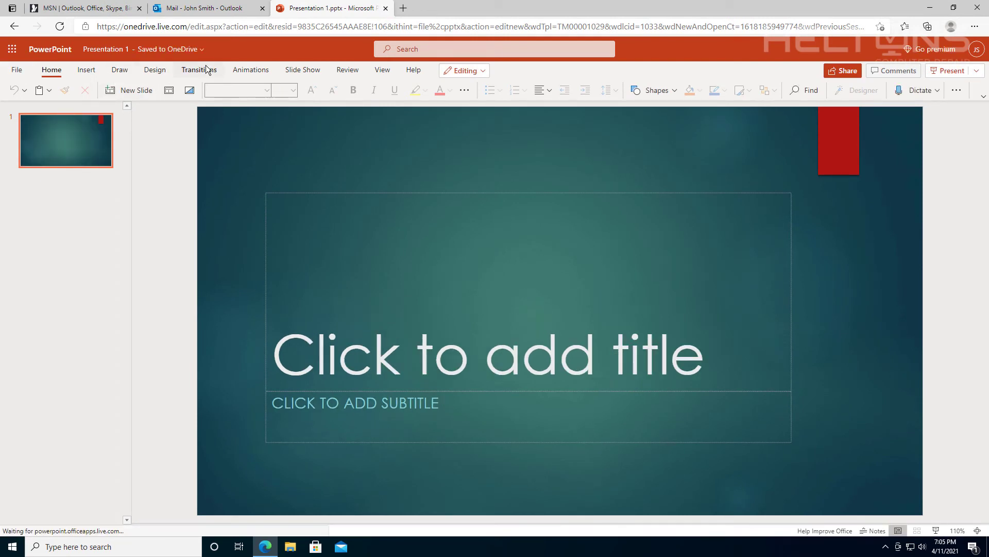
- Type TEST as the slide title
left_click(20, 53)
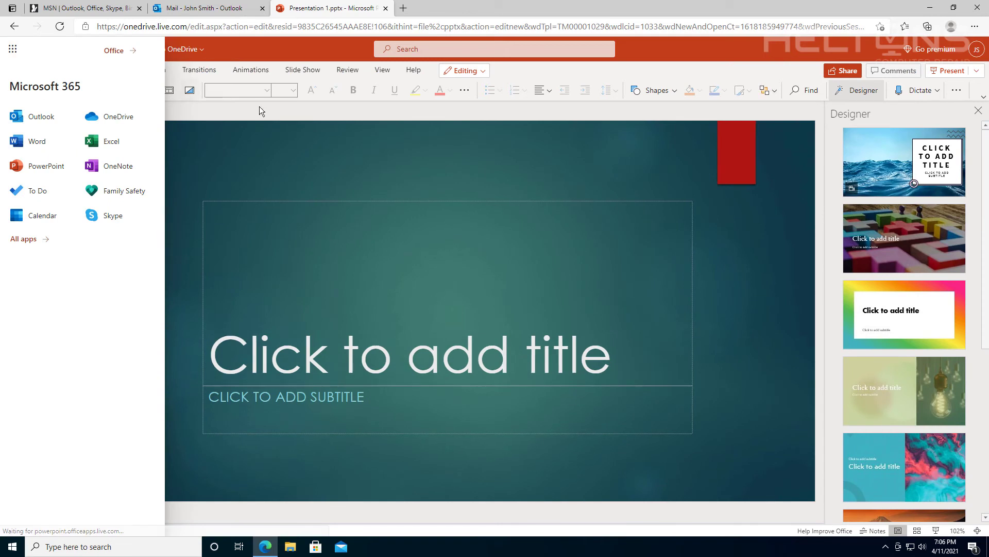
left_click(280, 117)
left_click(367, 346)
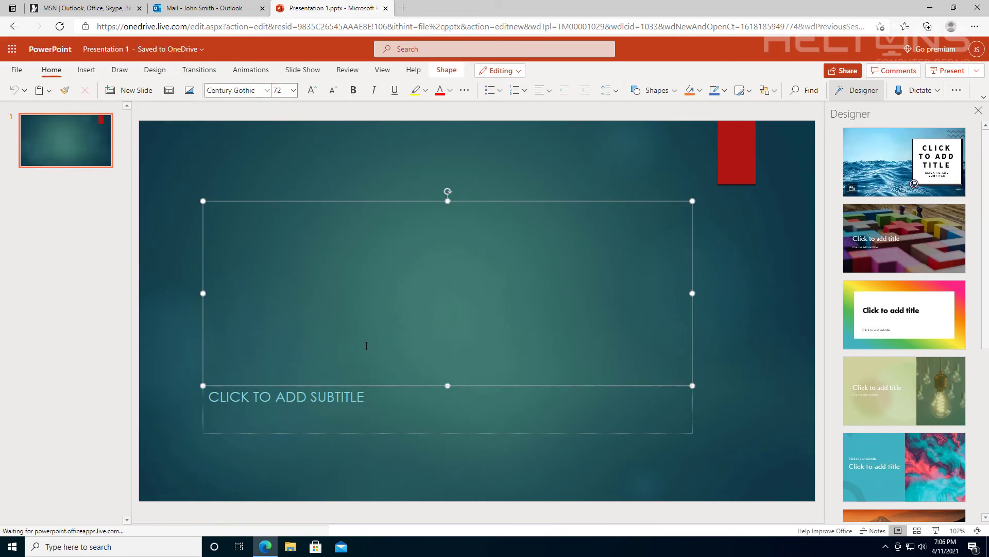
type("TEST")
left_click(296, 183)
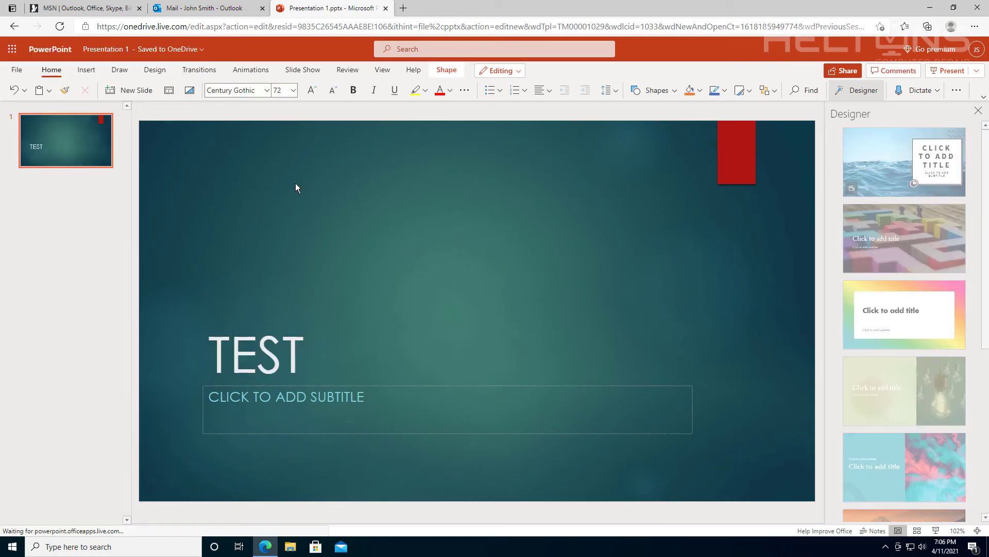
- Rename the presentation file to TESTv1
left_click(160, 49)
left_click(159, 47)
left_click(164, 49)
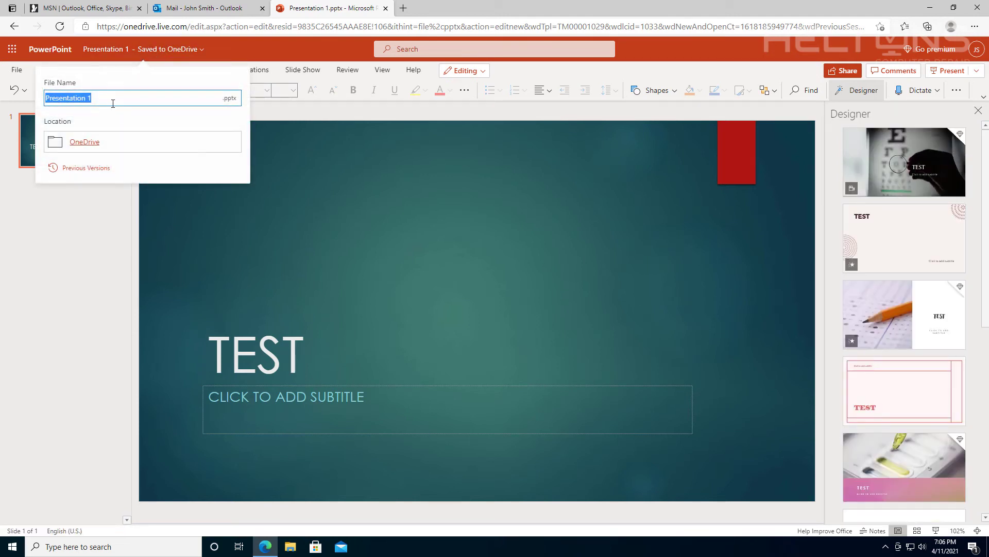
type("TEST")
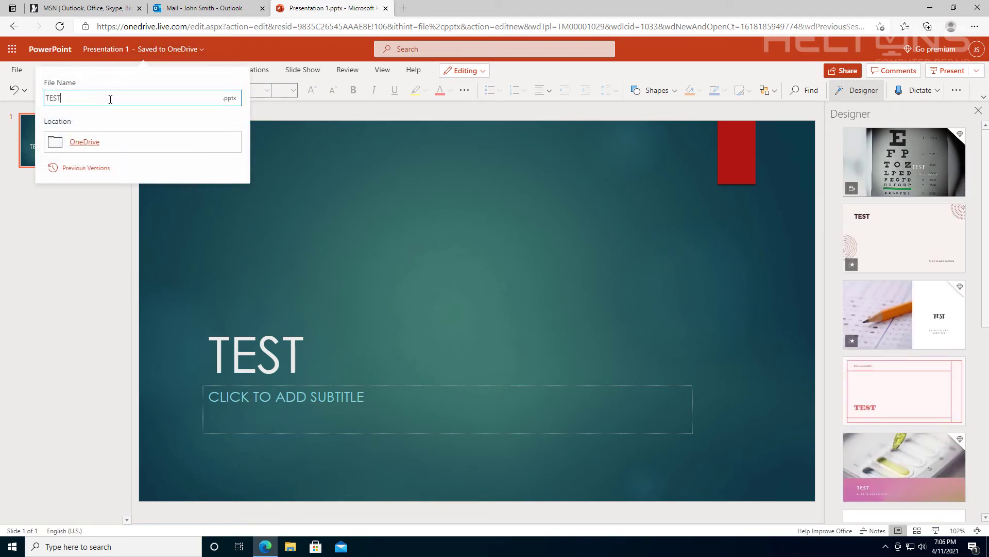
type("v1")
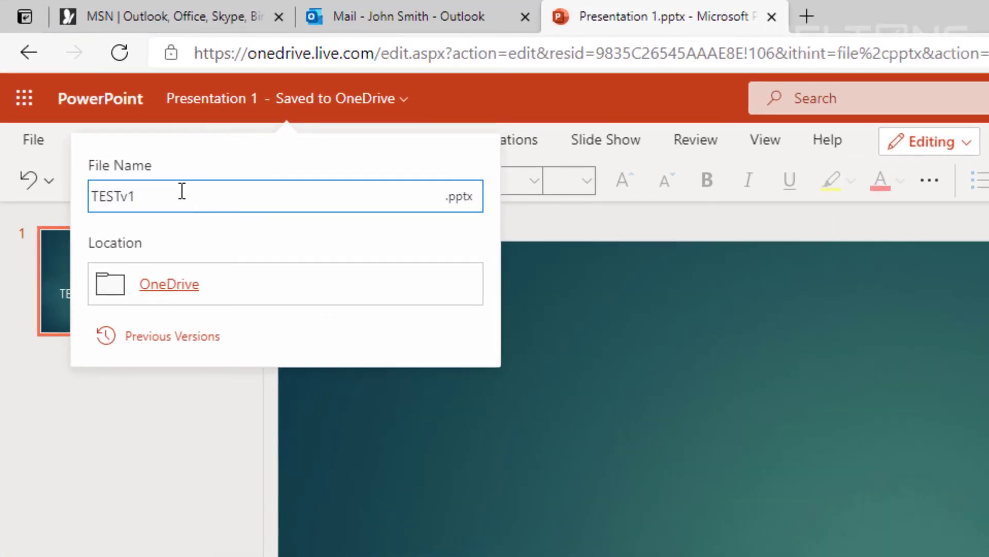
left_click(168, 501)
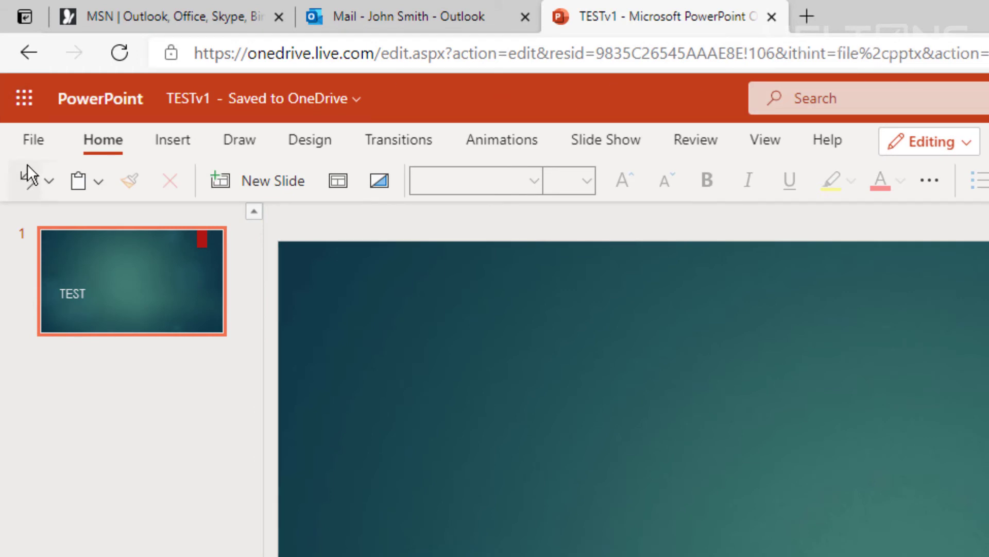
- Check that the file is now named TESTv1 and where it is saved
left_click(27, 140)
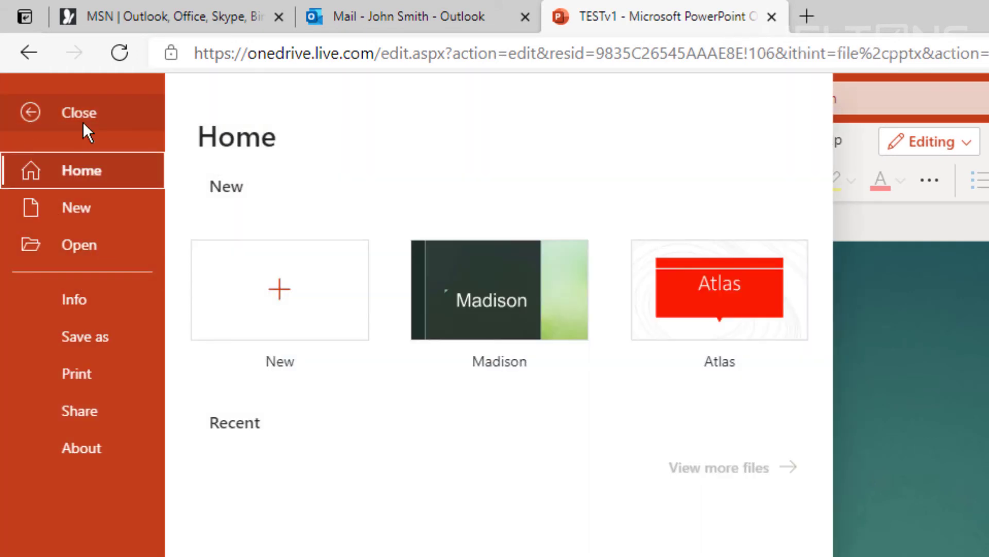
left_click(82, 121)
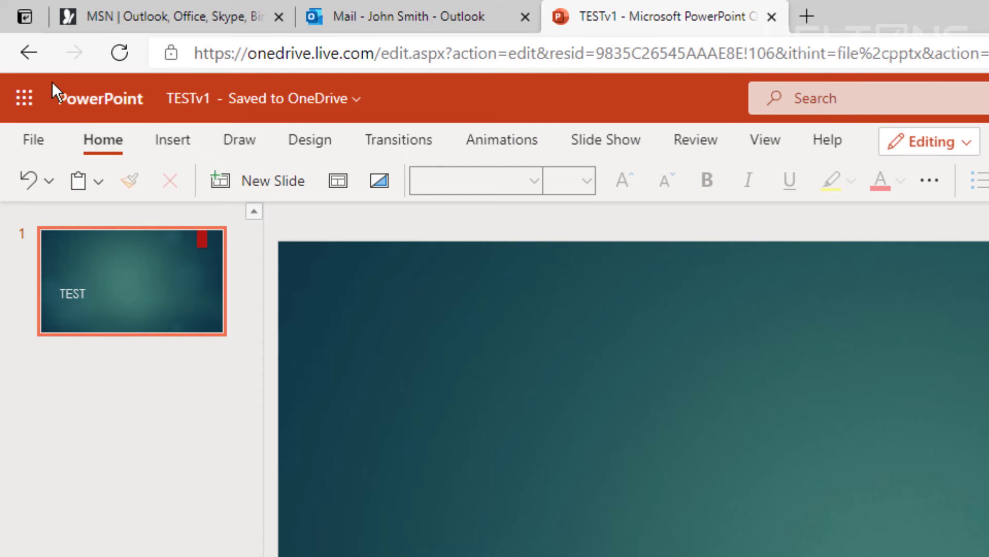
left_click(31, 106)
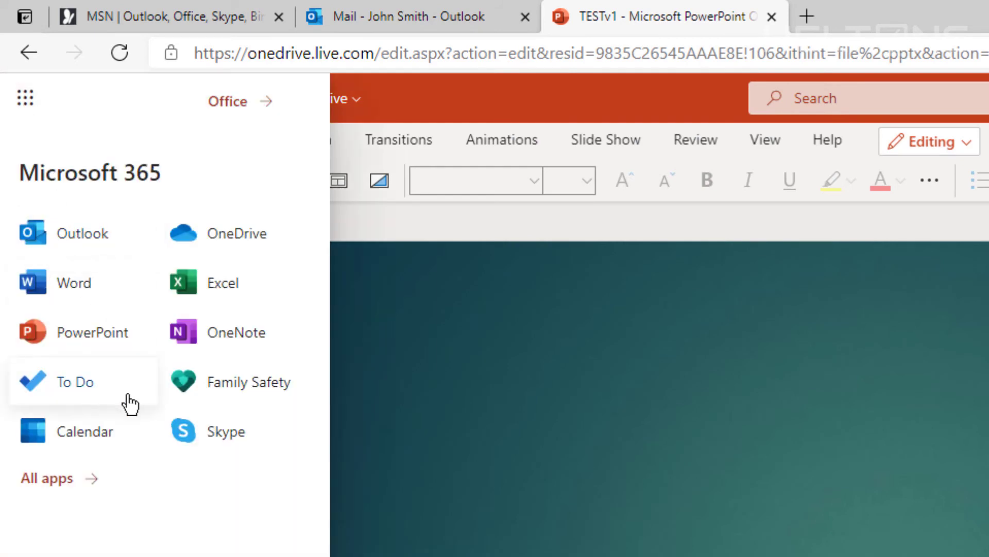
left_click(608, 219)
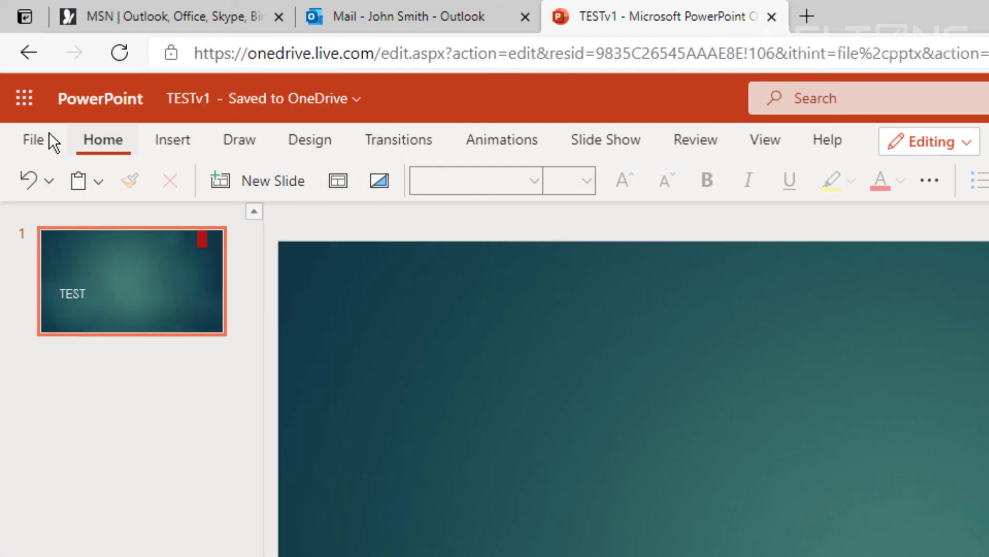
left_click(295, 103)
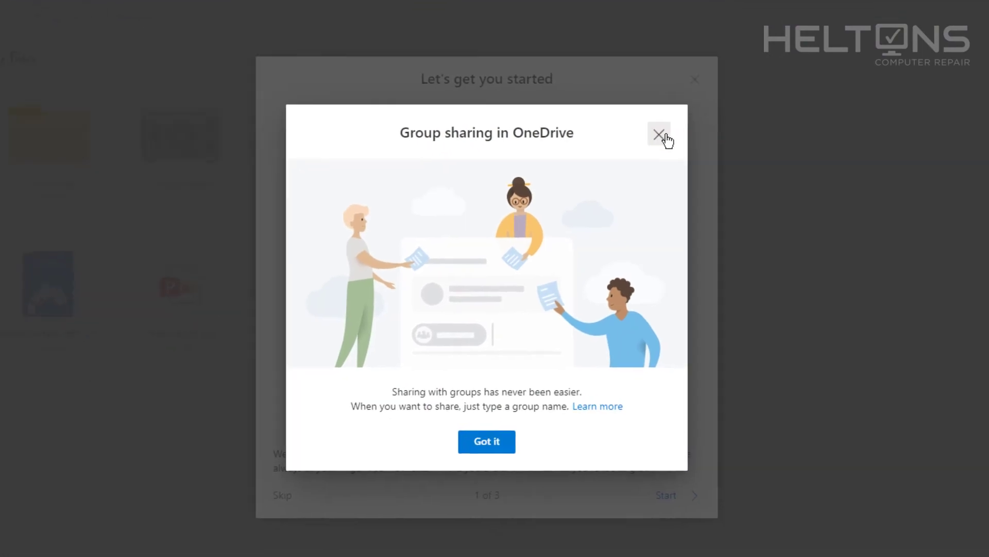
- Dismiss the Group sharing, getting-started and premium popups, then show OneDrive's My files
left_click(660, 135)
left_click(694, 80)
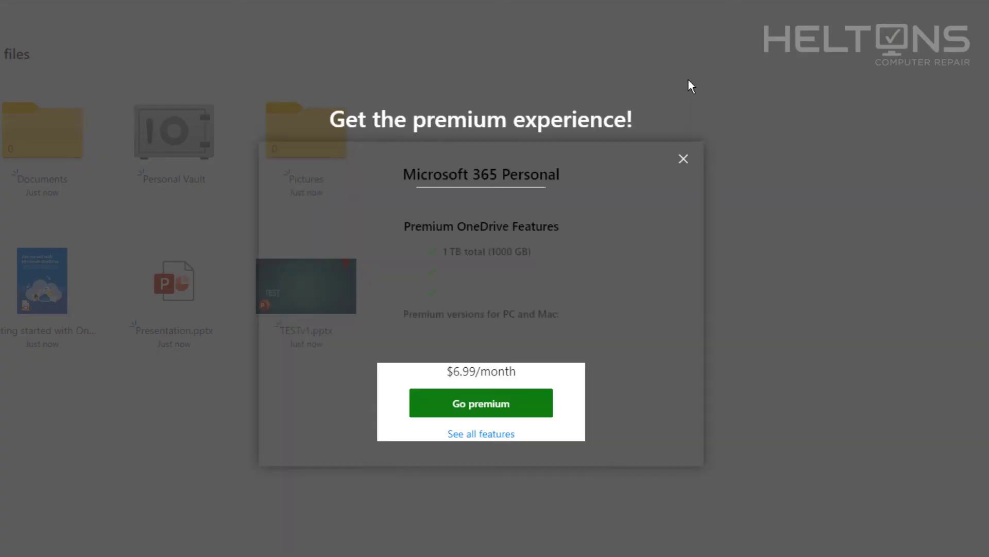
left_click(684, 159)
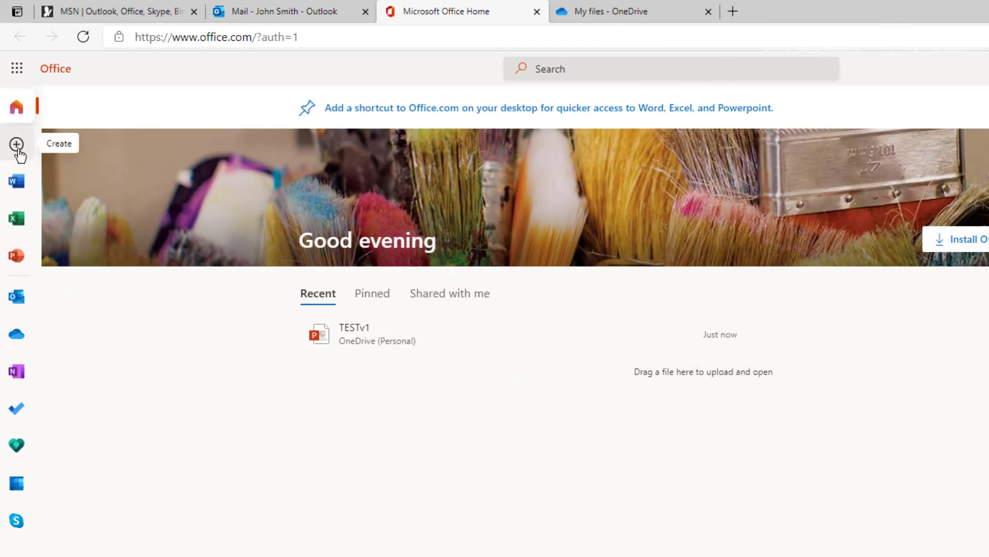
left_click(580, 10)
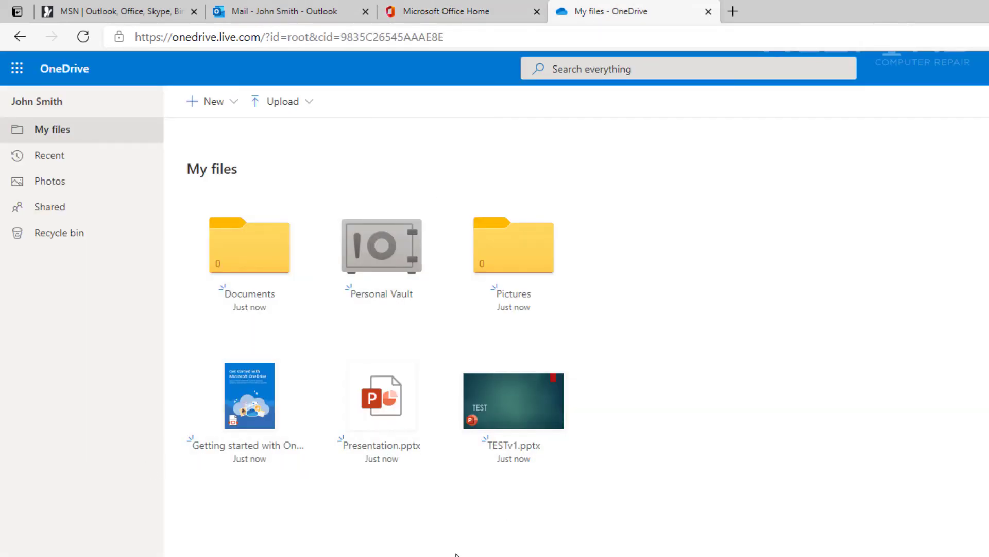
- Create a new folder named Classword in My files
right_click(496, 485)
mouse_move(495, 355)
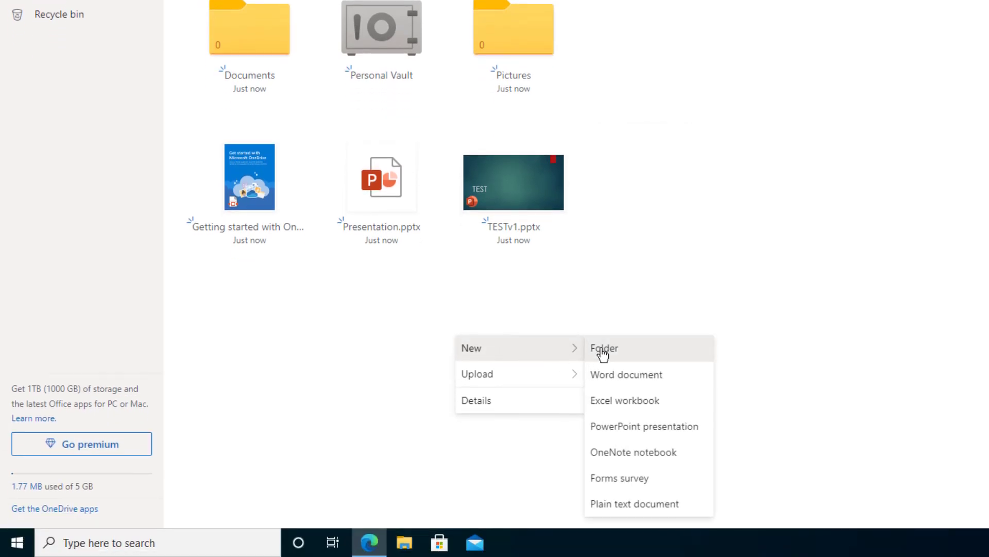
left_click(603, 350)
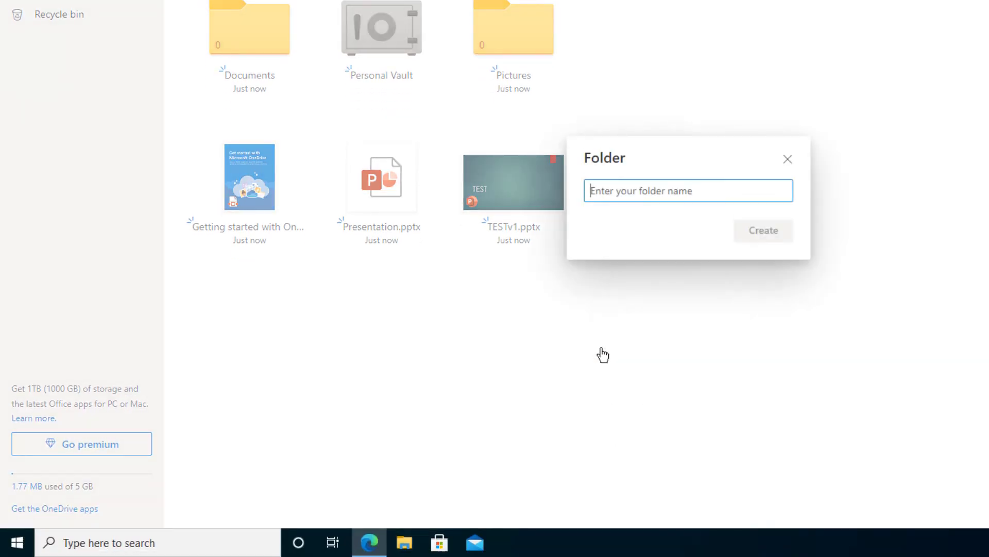
type("C")
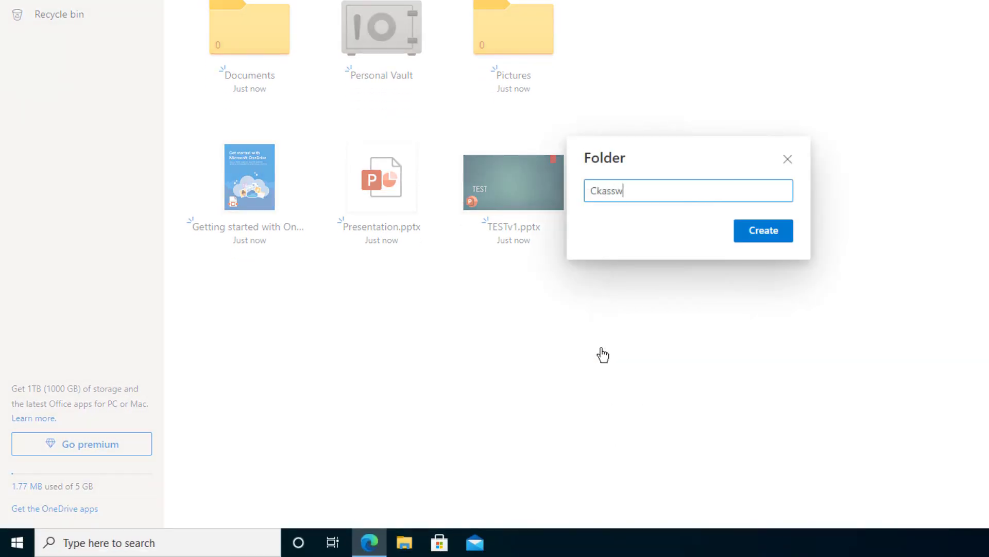
type("lasswo")
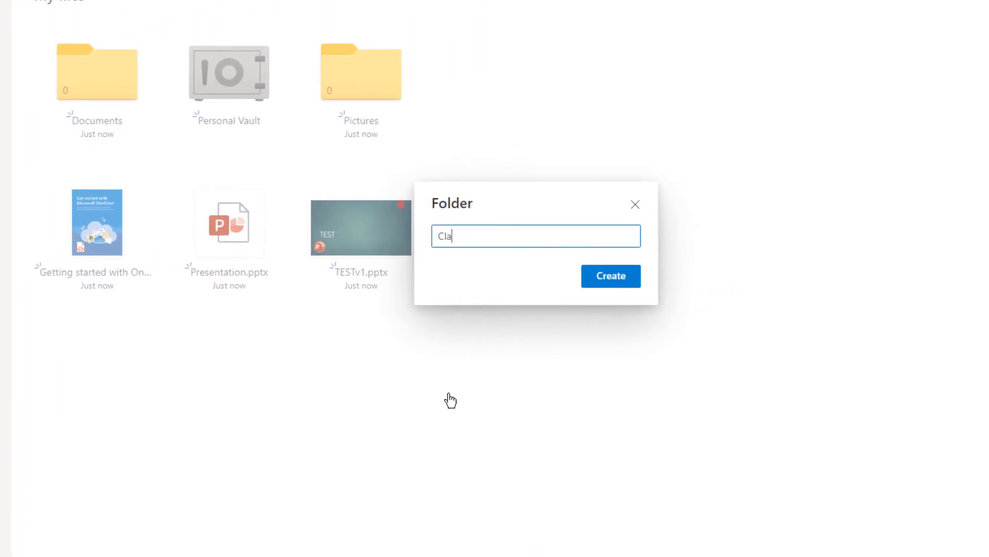
type("rd")
key("Return")
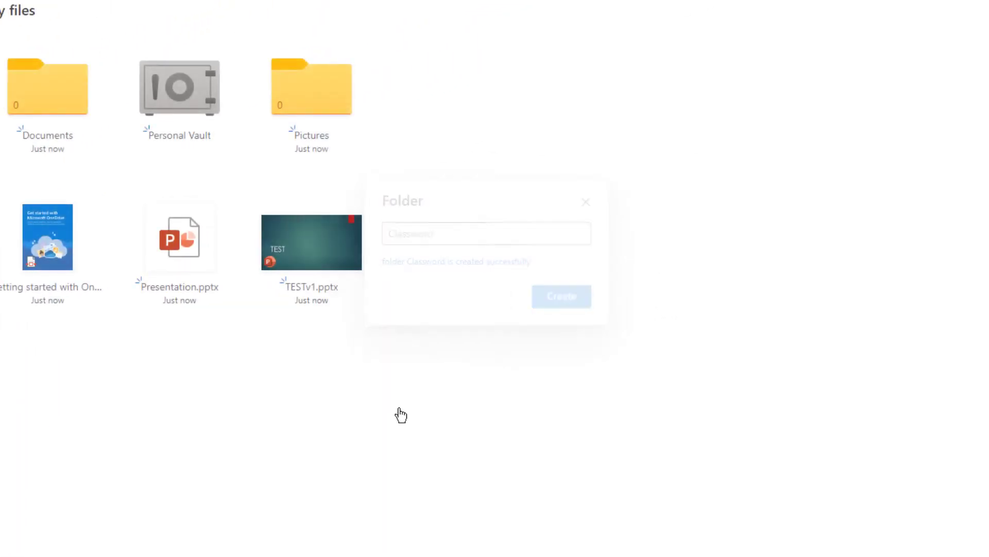
- Correct the folder's name from Classword to Classwork
right_click(235, 276)
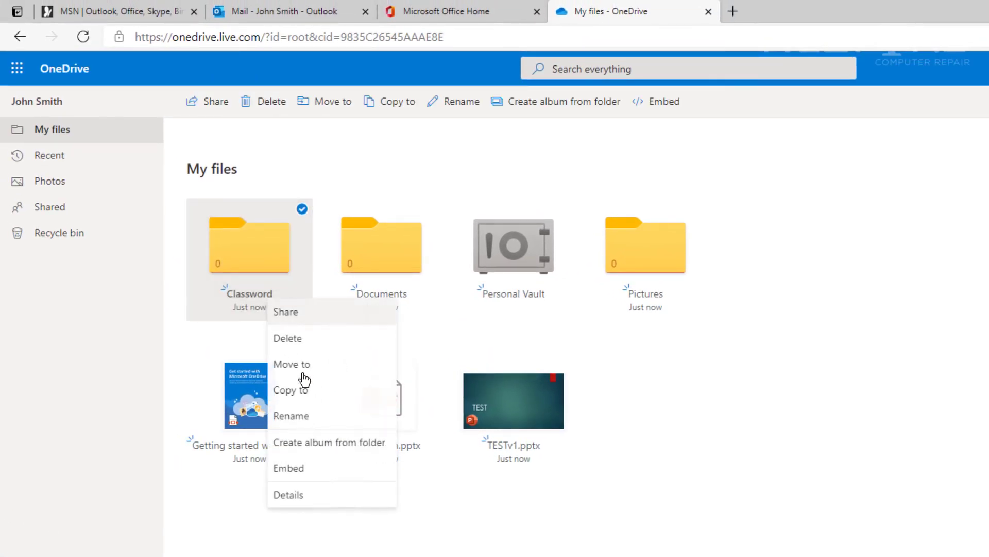
left_click(291, 416)
key("End")
key("Return")
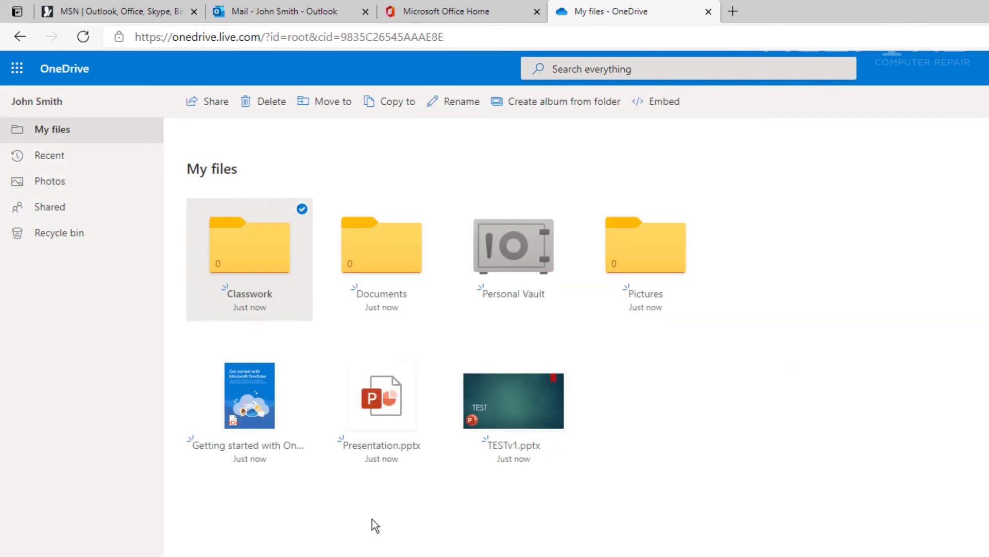
- Move Presentation.pptx into Classwork, confirm it there, then open and close TESTv1.pptx
left_click(433, 362)
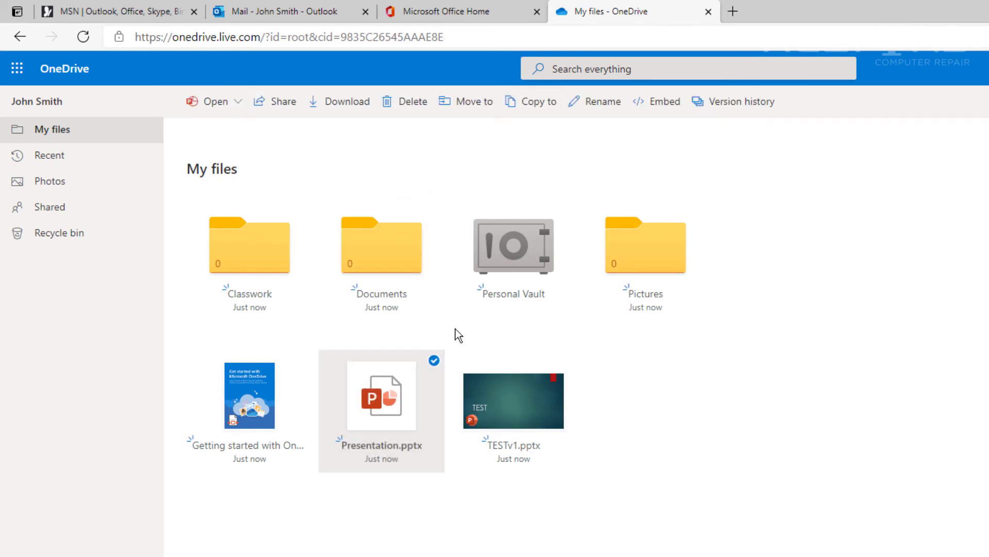
left_click_drag(385, 375, 268, 262)
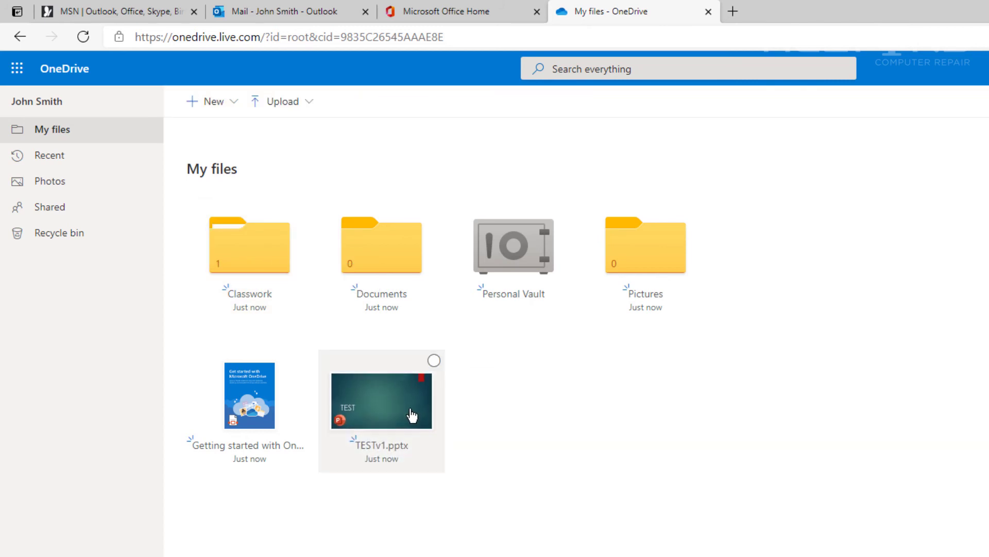
left_click(265, 274)
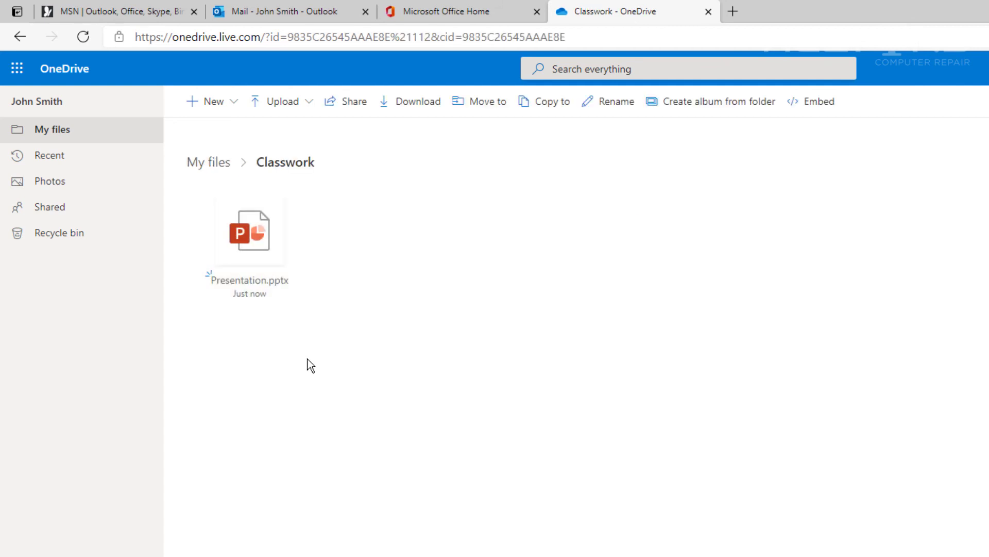
left_click(18, 45)
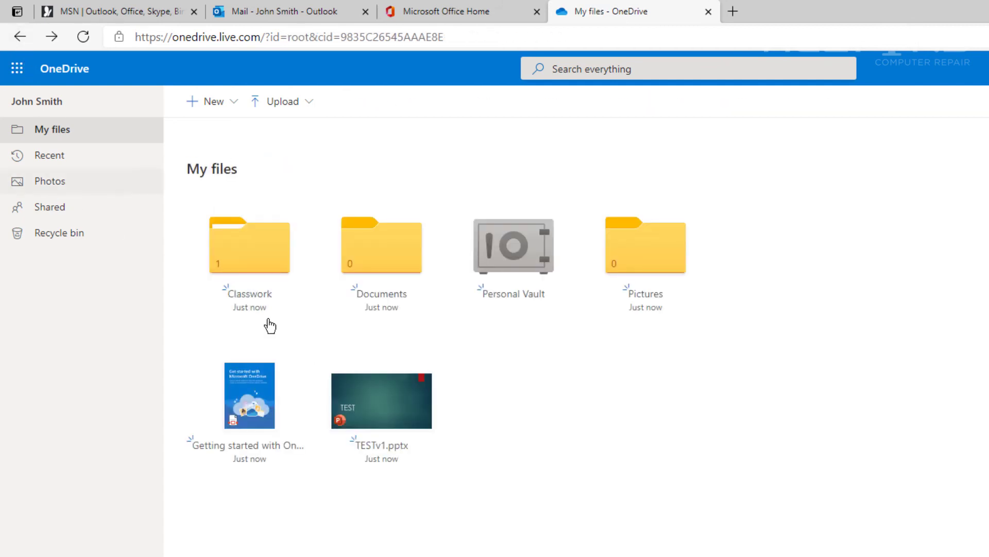
left_click(432, 363)
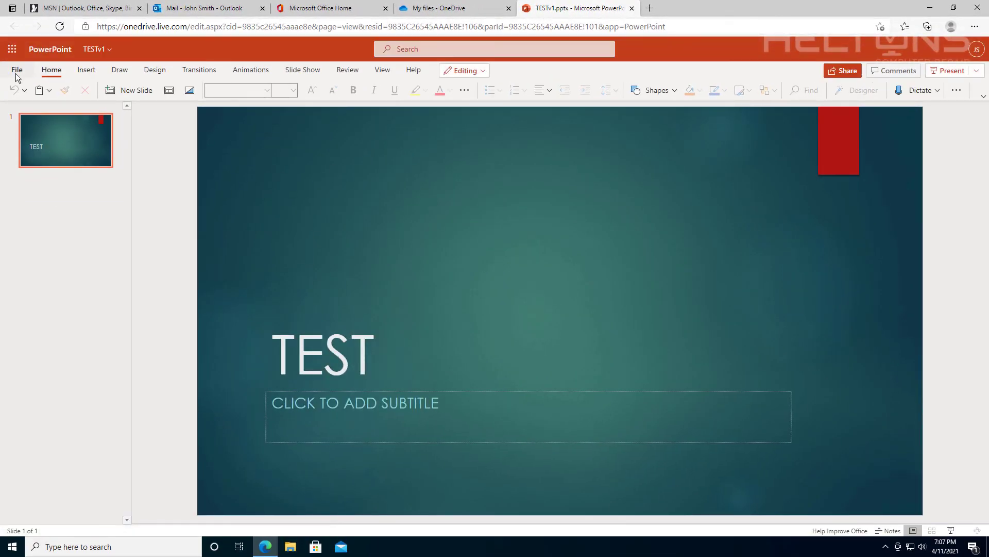
left_click(632, 9)
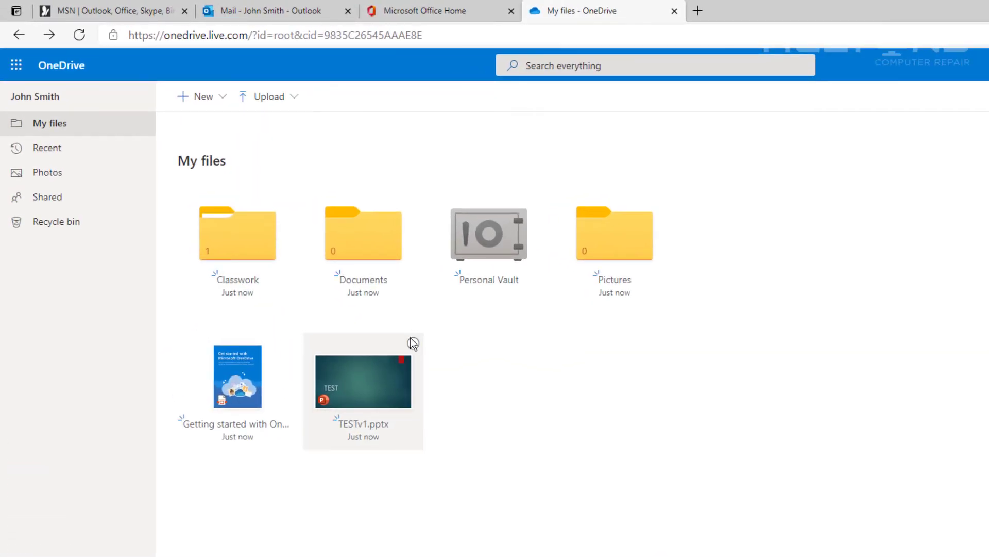
- Download TESTv1.pptx and show it in the Downloads folder
left_click(413, 344)
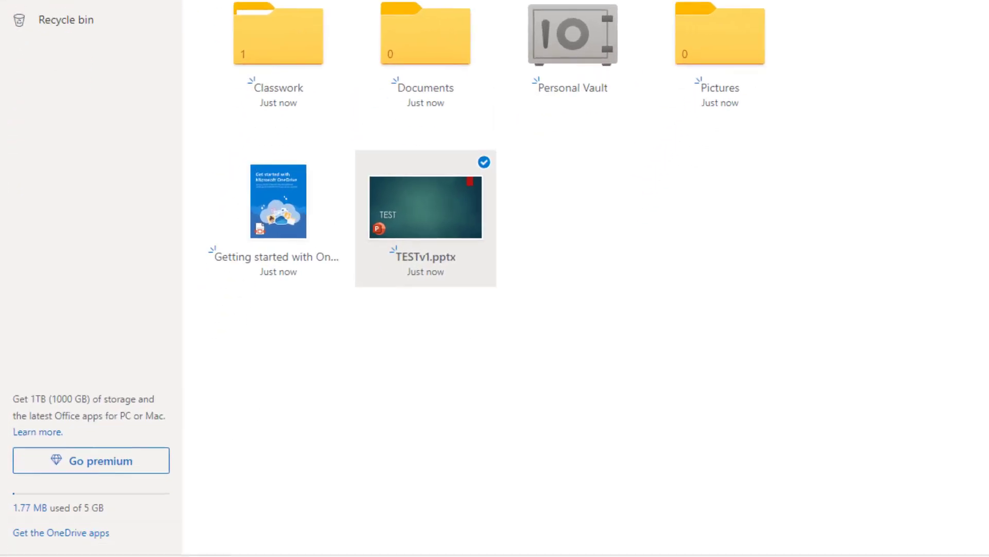
left_click(184, 500)
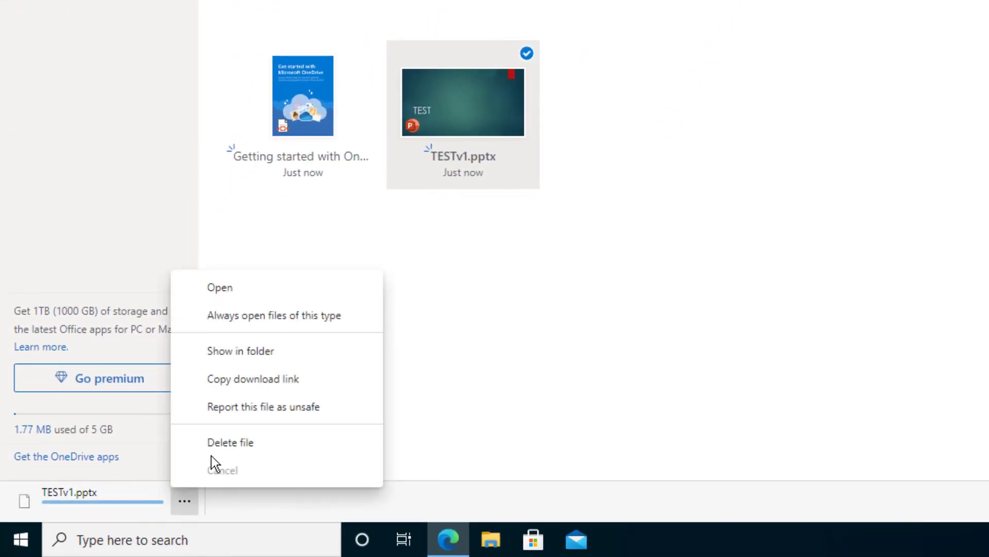
left_click(263, 353)
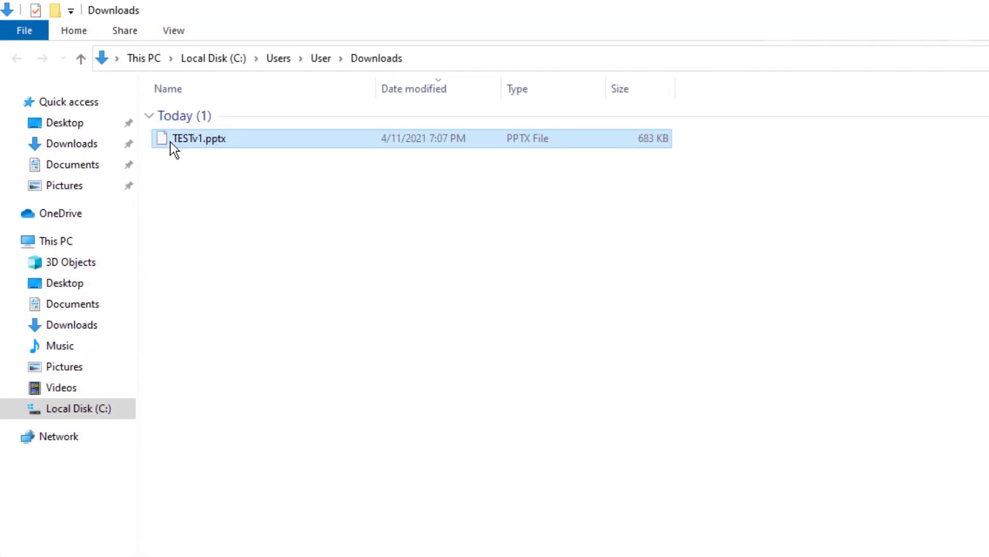
- Deselect TESTv1.pptx in the Downloads folder
left_click(455, 224)
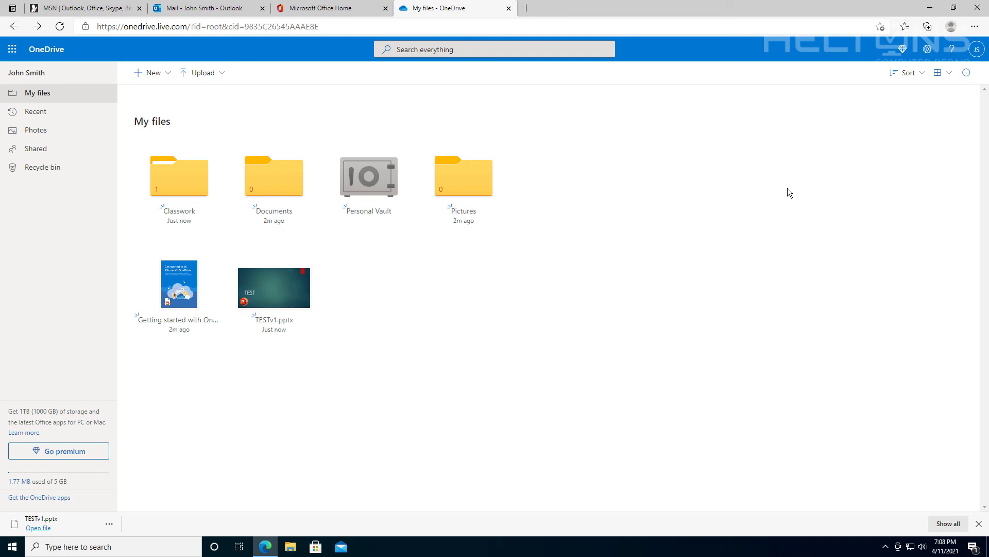
- Close the Edge browser window
left_click(977, 8)
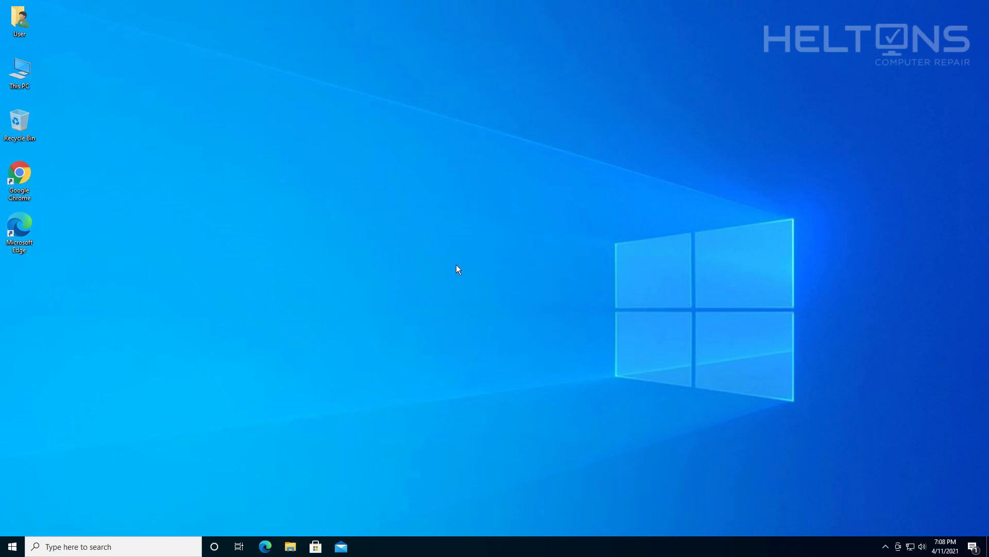